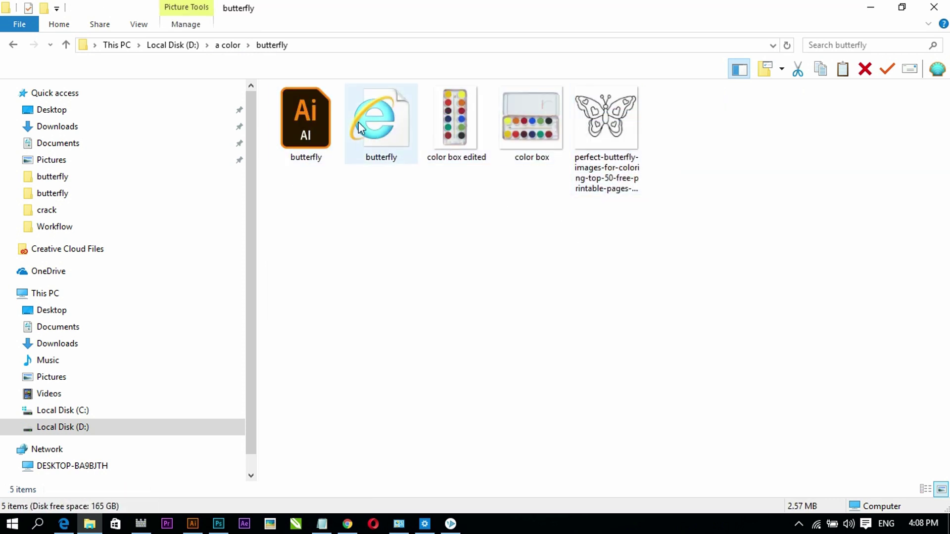
pyautogui.moveTo(673, 241); pyautogui.dragTo(433, 206)
pyautogui.click(618, 138)
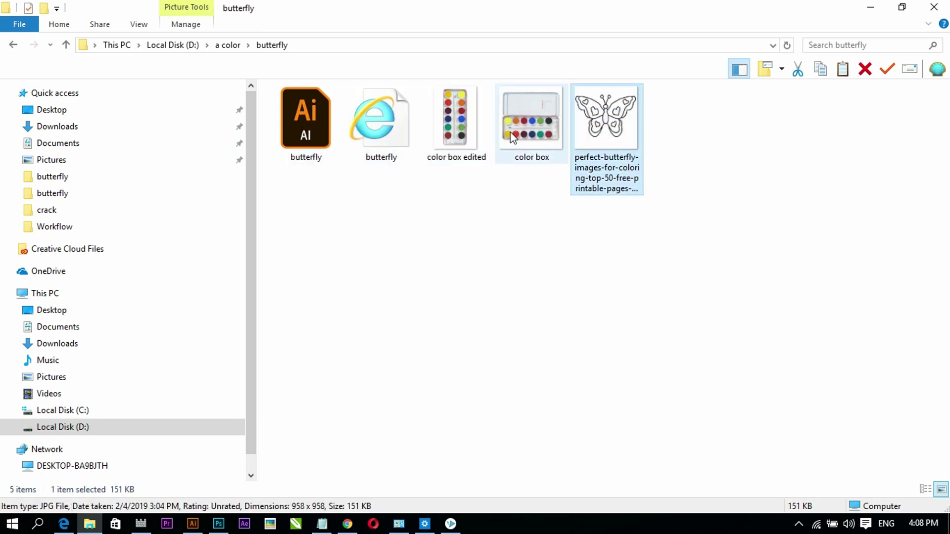
pyautogui.click(545, 138)
pyautogui.click(597, 144)
pyautogui.click(524, 136)
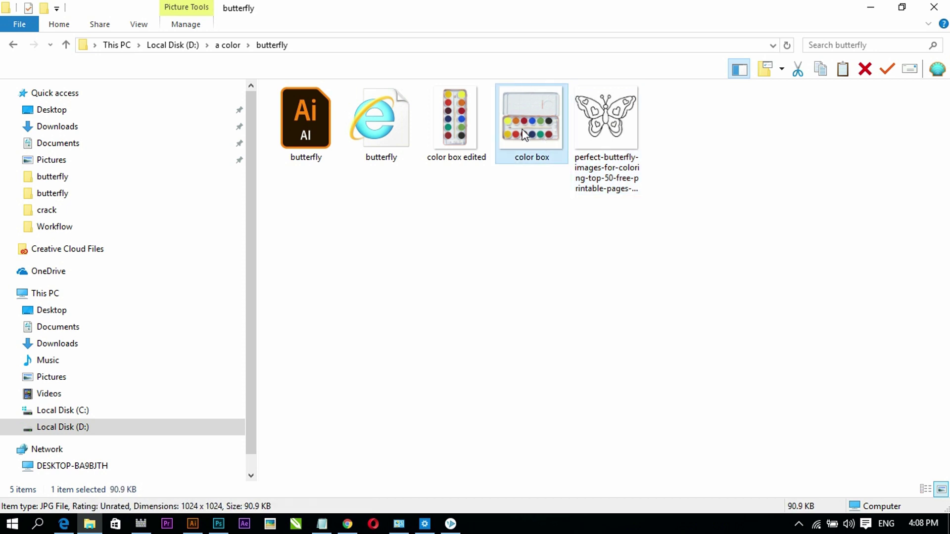
pyautogui.click(616, 148)
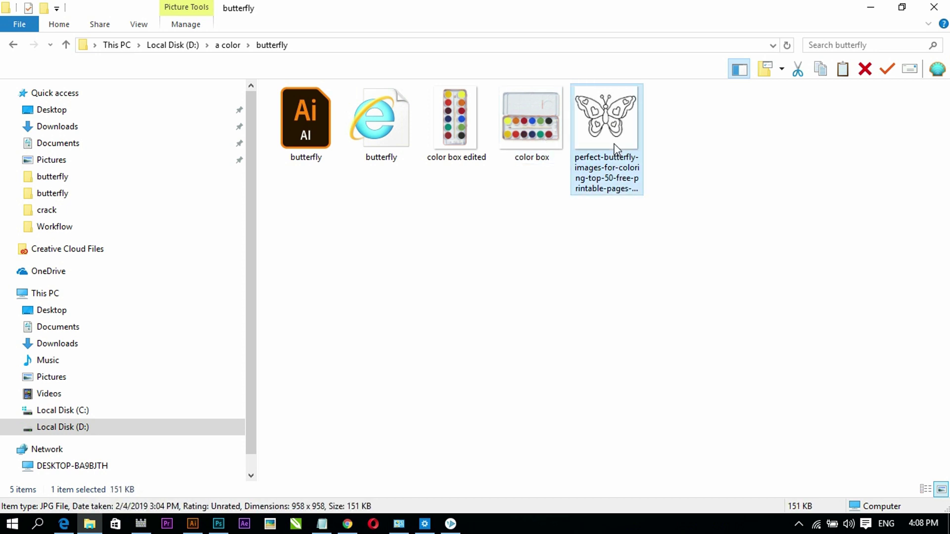
# Switch to Chrome and browse the large Google image results for "butterfly coloring", checking the size filter options.
pyautogui.click(348, 526)
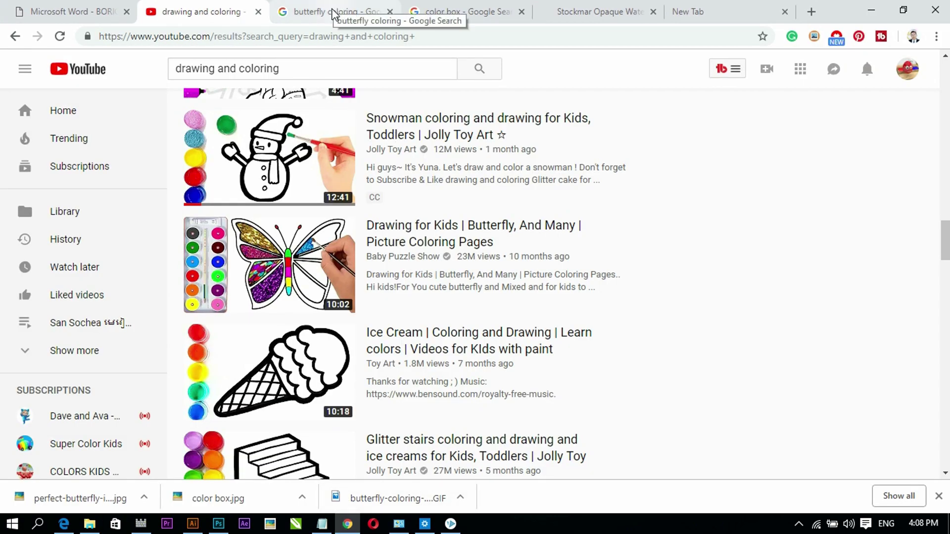
pyautogui.click(333, 12)
pyautogui.scroll(10, 422, 254)
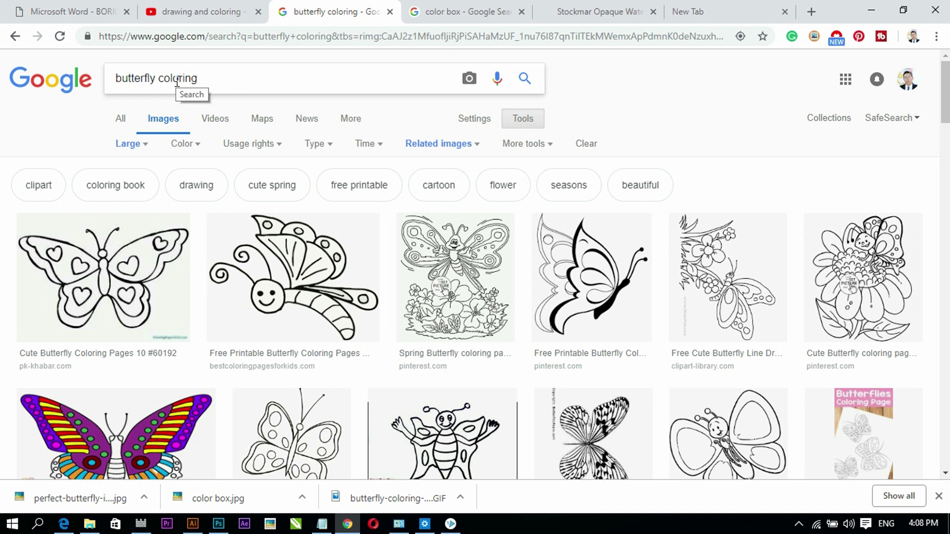
pyautogui.moveTo(115, 78); pyautogui.dragTo(203, 78)
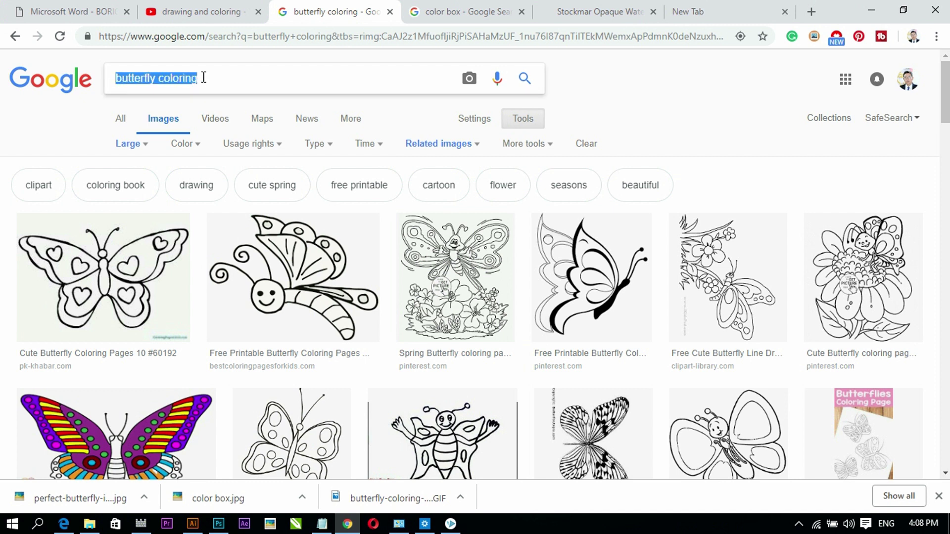
pyautogui.click(254, 78)
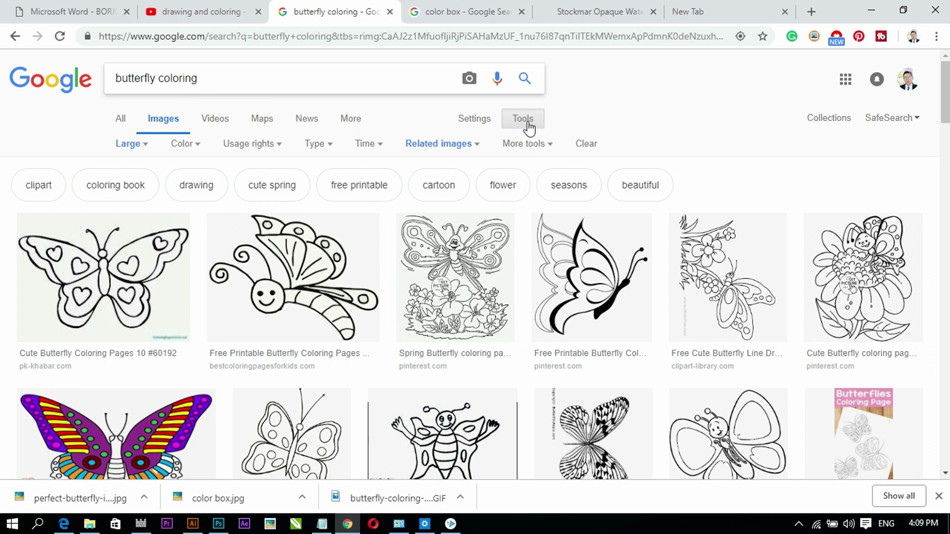
pyautogui.click(138, 148)
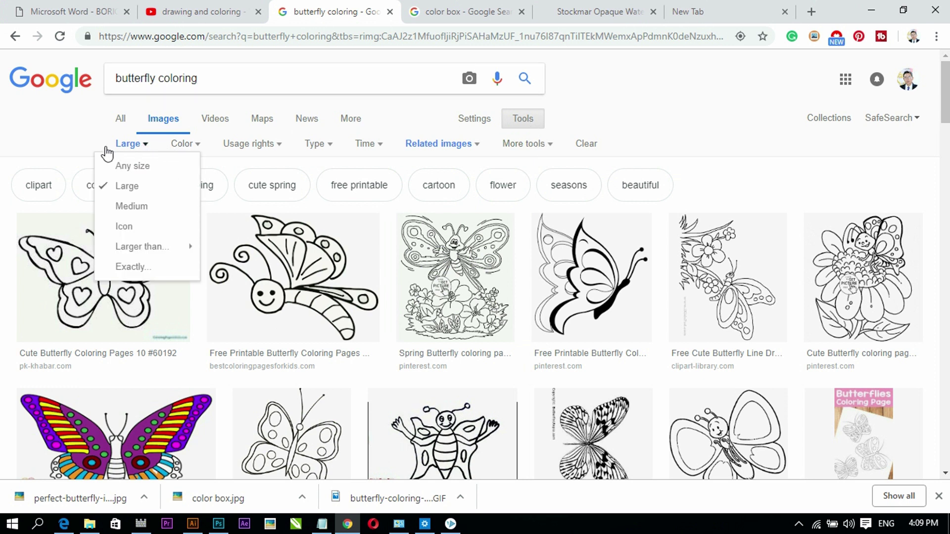
pyautogui.click(61, 132)
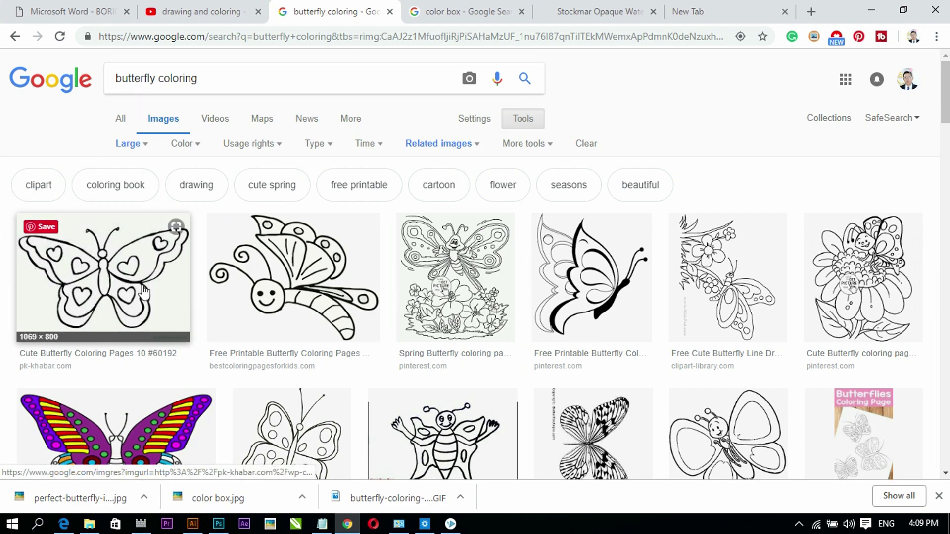
pyautogui.scroll(-12, 438, 275)
pyautogui.scroll(-6, 438, 275)
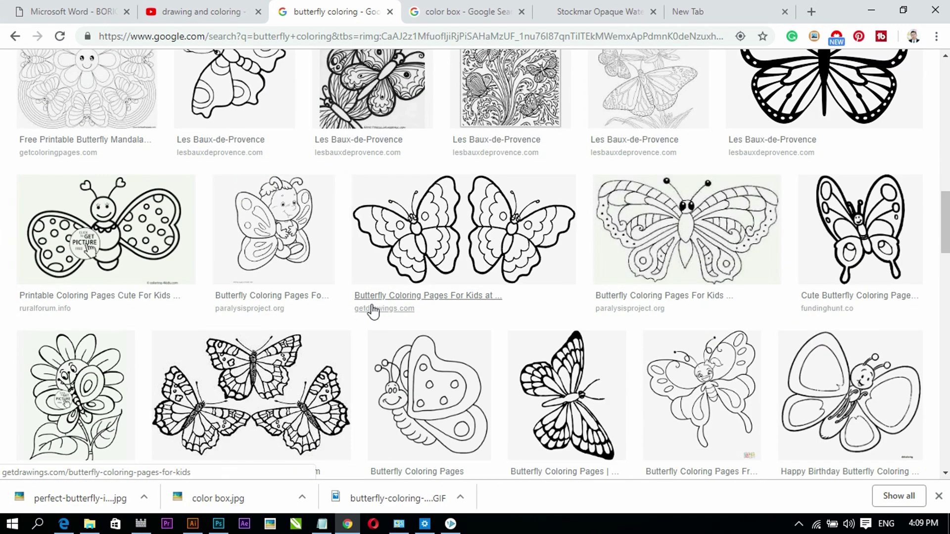
pyautogui.scroll(-3, 381, 304)
pyautogui.scroll(-7, 446, 310)
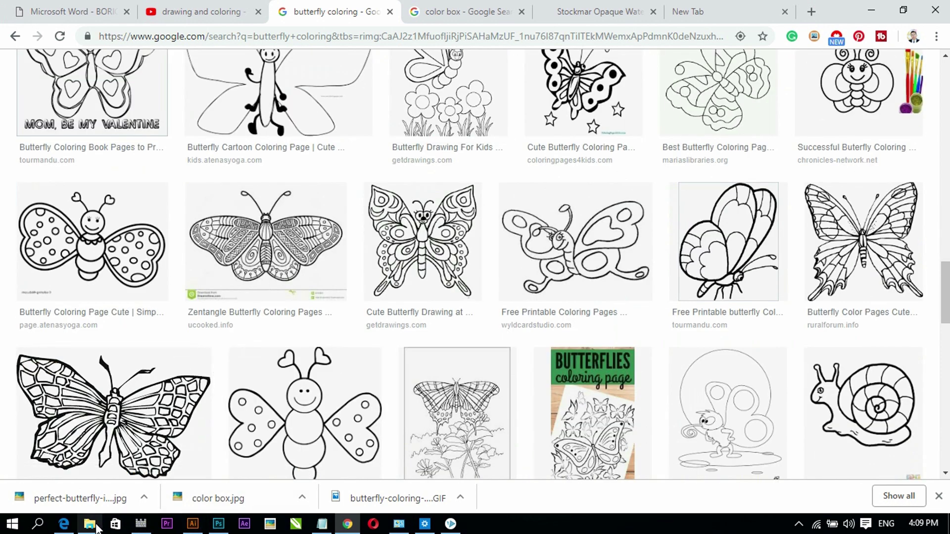
# Switch to File Explorer and preview the perfect-butterfly coloring image from the butterfly folder at full view.
pyautogui.click(94, 526)
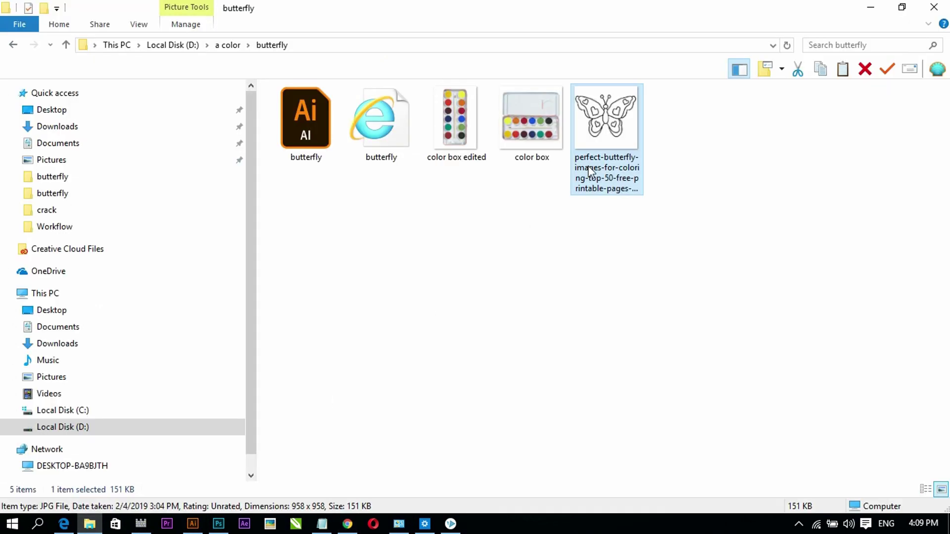
pyautogui.doubleClick(600, 142)
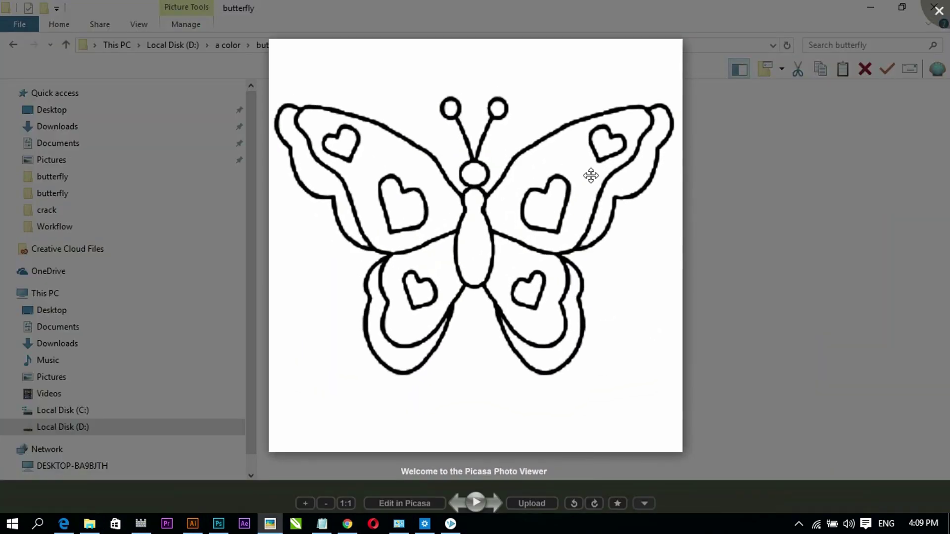
pyautogui.click(938, 11)
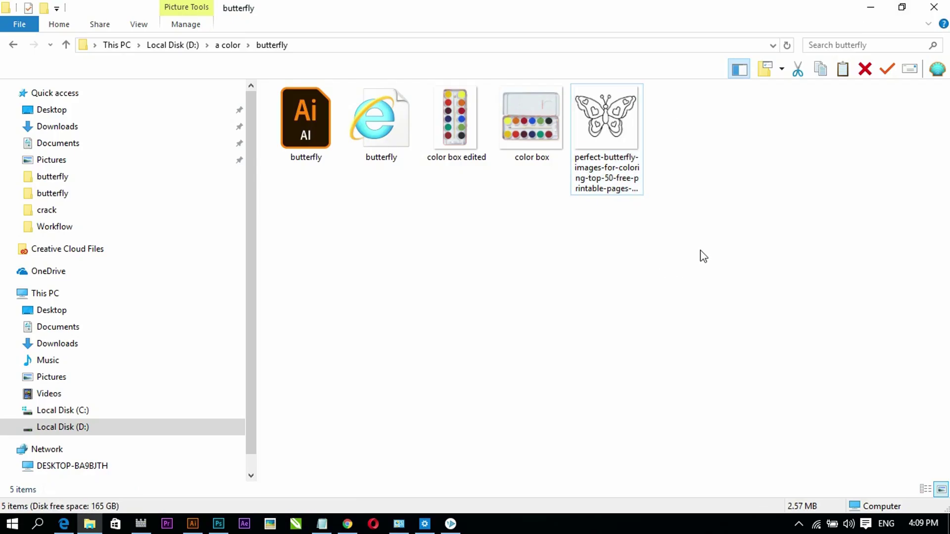
pyautogui.moveTo(687, 255); pyautogui.dragTo(304, 90)
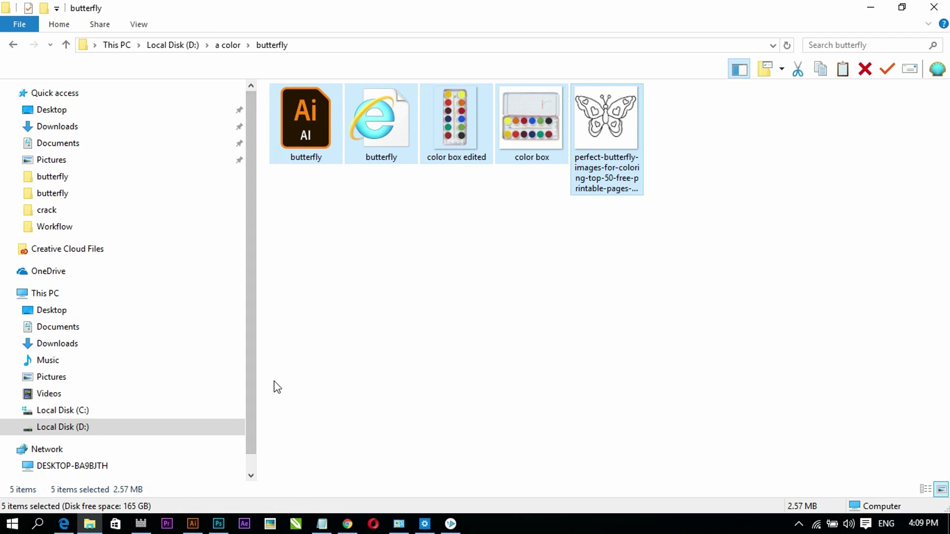
pyautogui.moveTo(252, 374); pyautogui.dragTo(253, 396)
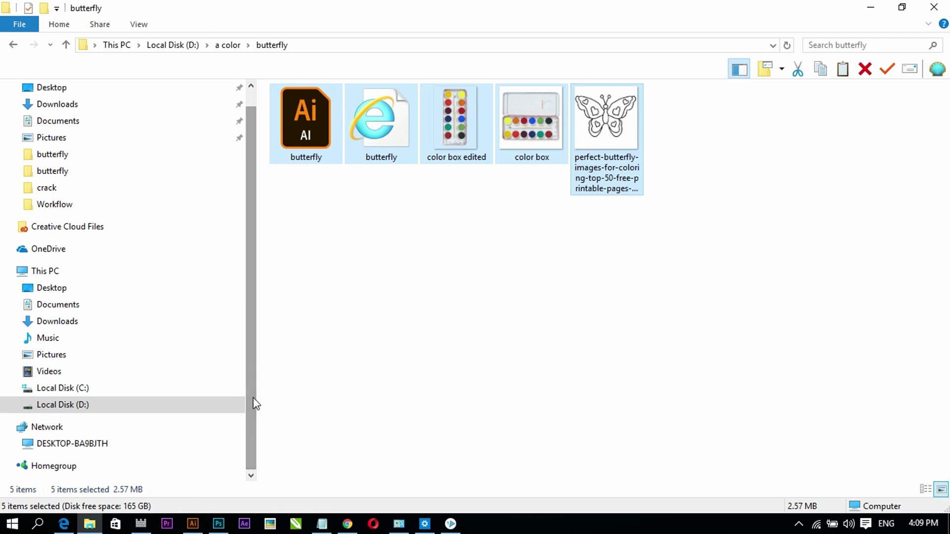
pyautogui.click(392, 346)
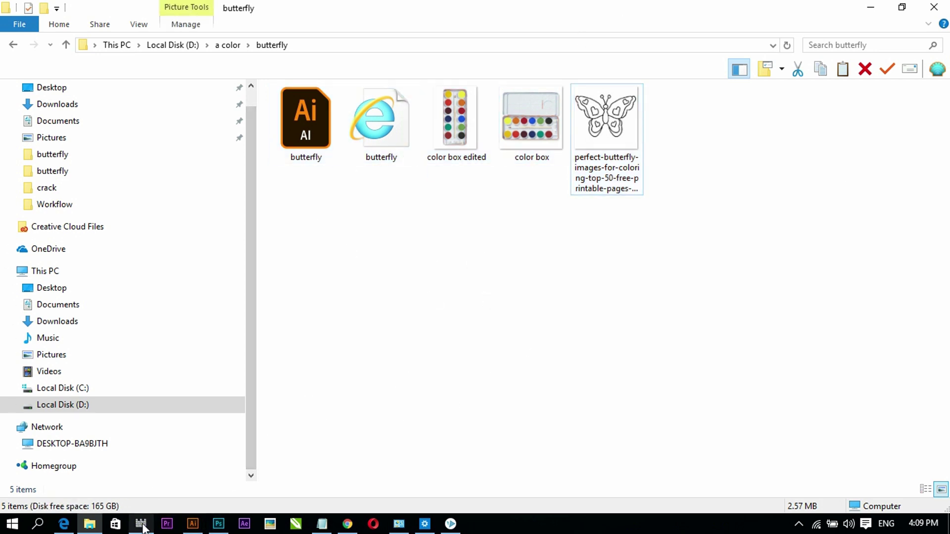
pyautogui.click(504, 158)
# Switch to Chrome and examine the color box image search and the Stockmar watercolor product picture.
pyautogui.click(348, 523)
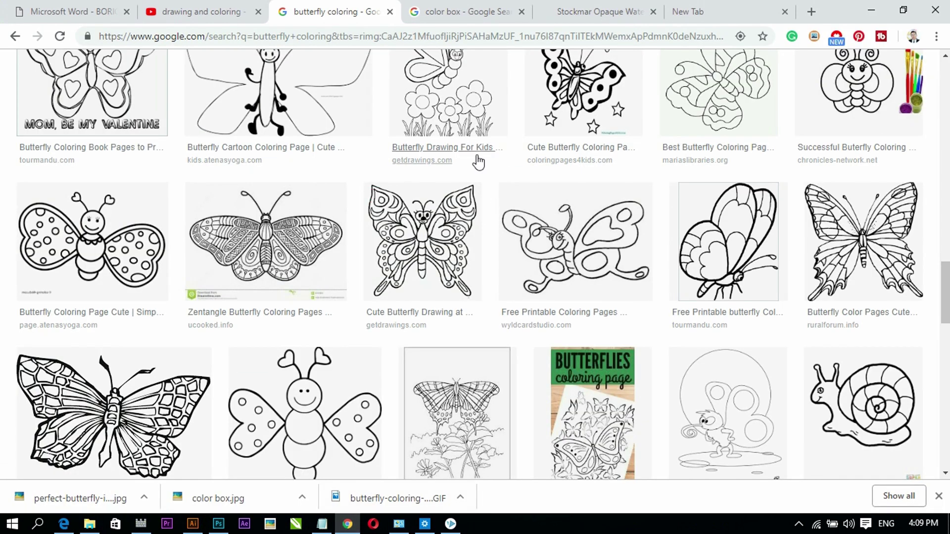
pyautogui.click(468, 12)
pyautogui.click(617, 12)
pyautogui.click(463, 12)
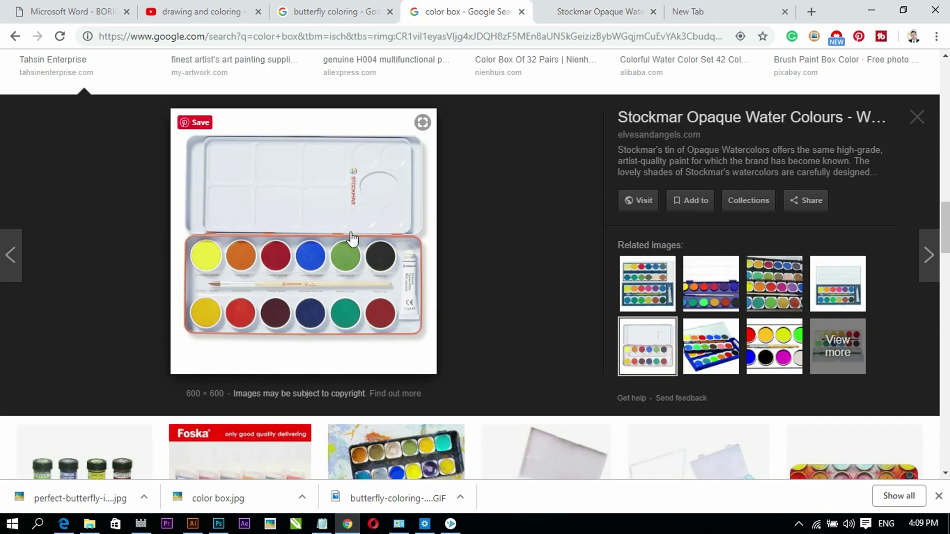
pyautogui.click(321, 12)
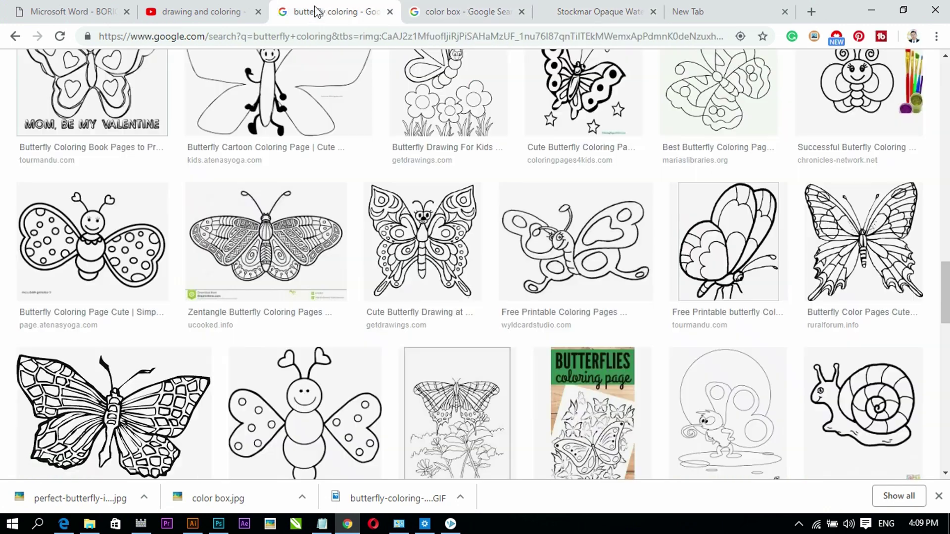
pyautogui.click(484, 10)
pyautogui.click(608, 10)
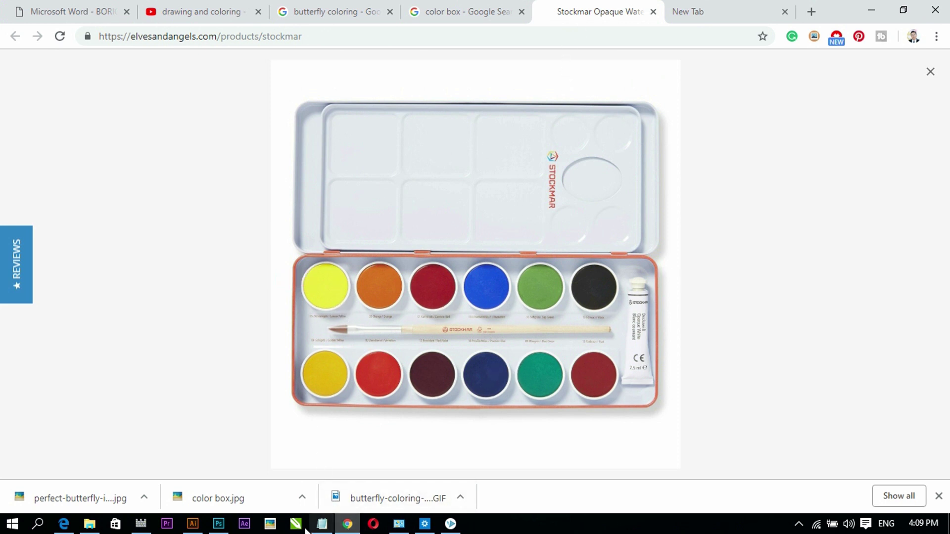
# Return to the butterfly folder in File Explorer and inspect the butterfly outline image enlarged in the photo viewer.
pyautogui.click(90, 523)
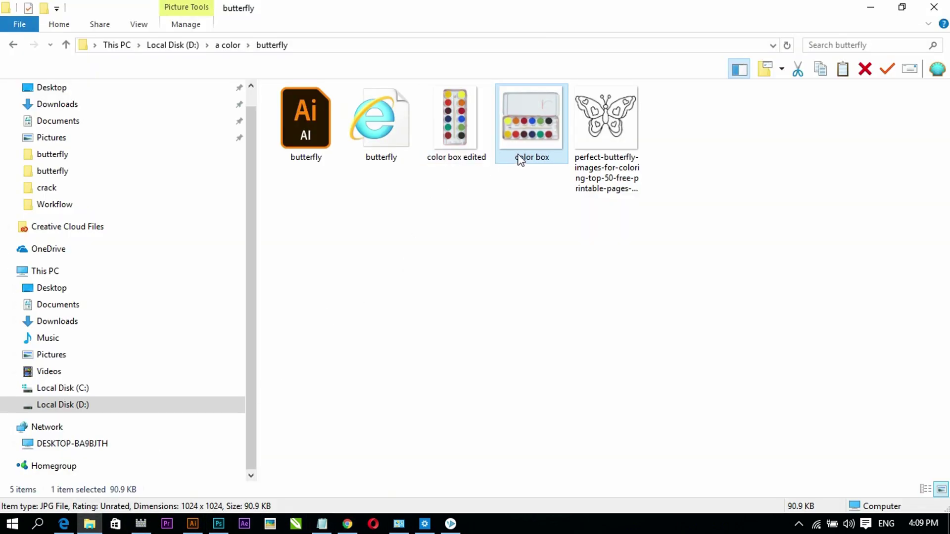
pyautogui.click(555, 249)
pyautogui.click(602, 151)
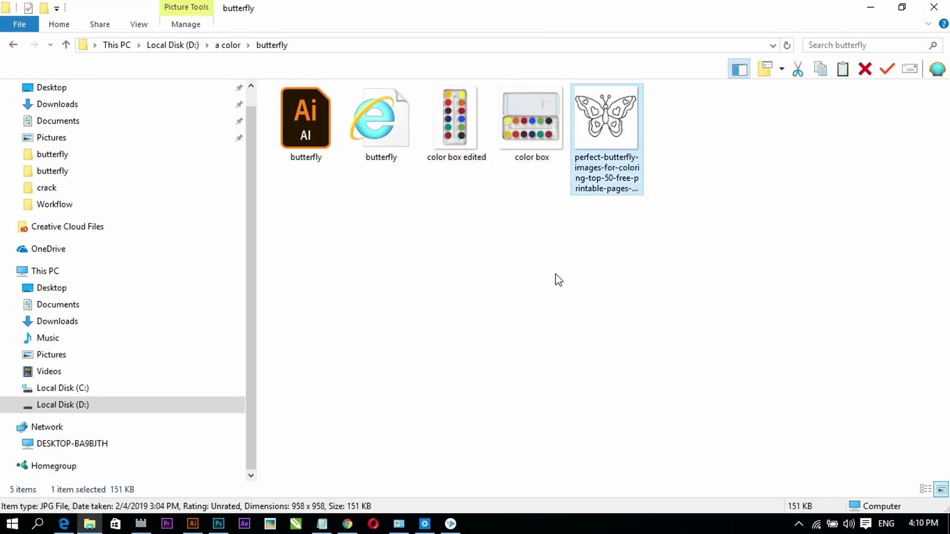
pyautogui.click(555, 280)
pyautogui.doubleClick(610, 127)
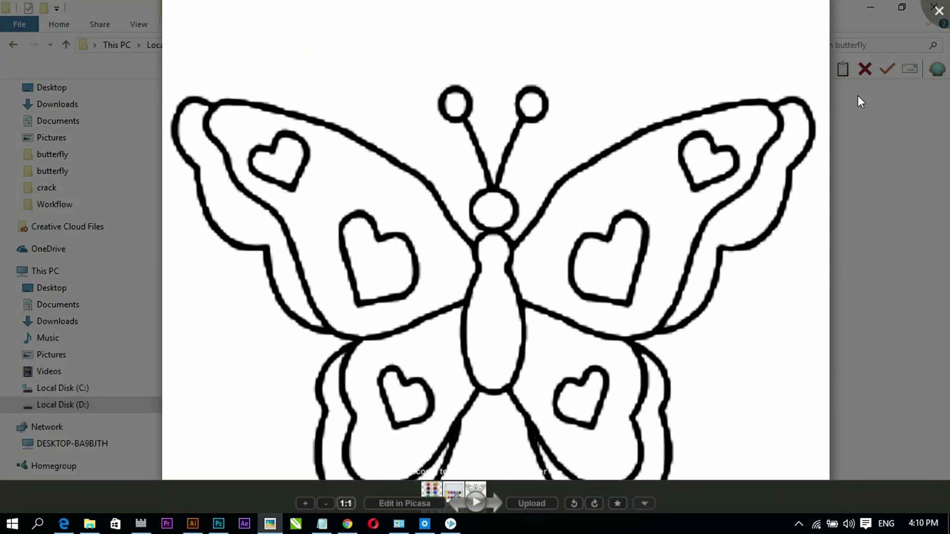
pyautogui.click(839, 213)
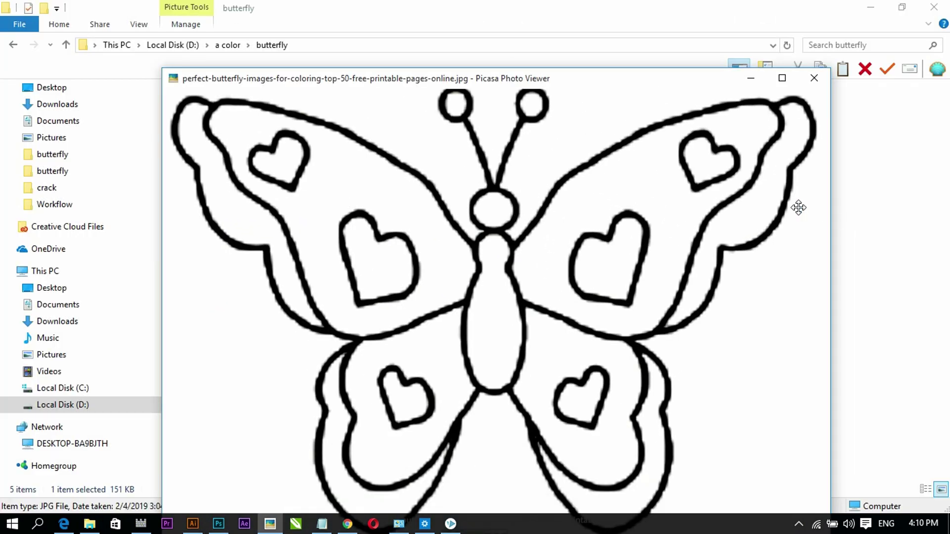
pyautogui.click(820, 78)
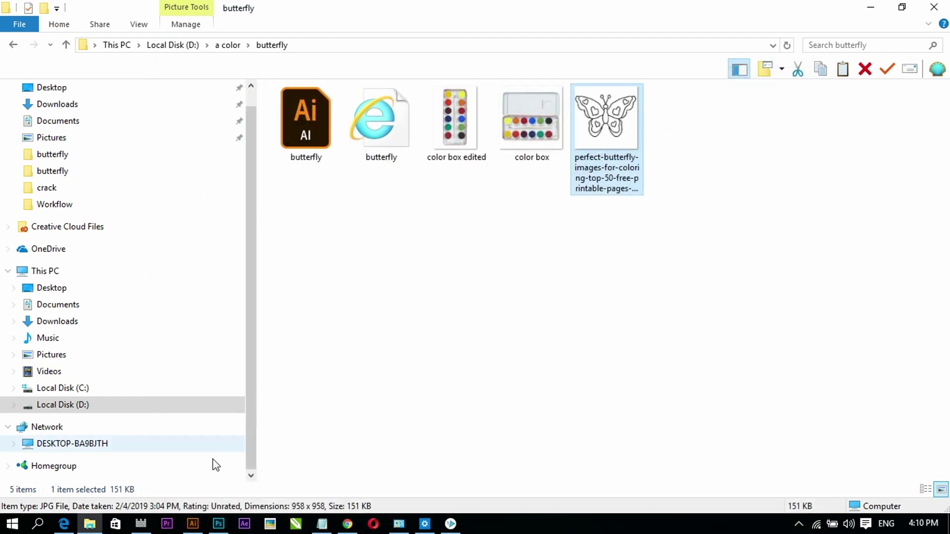
# Open the perfect-butterfly coloring image from the butterfly folder in Photoshop.
pyautogui.click(218, 525)
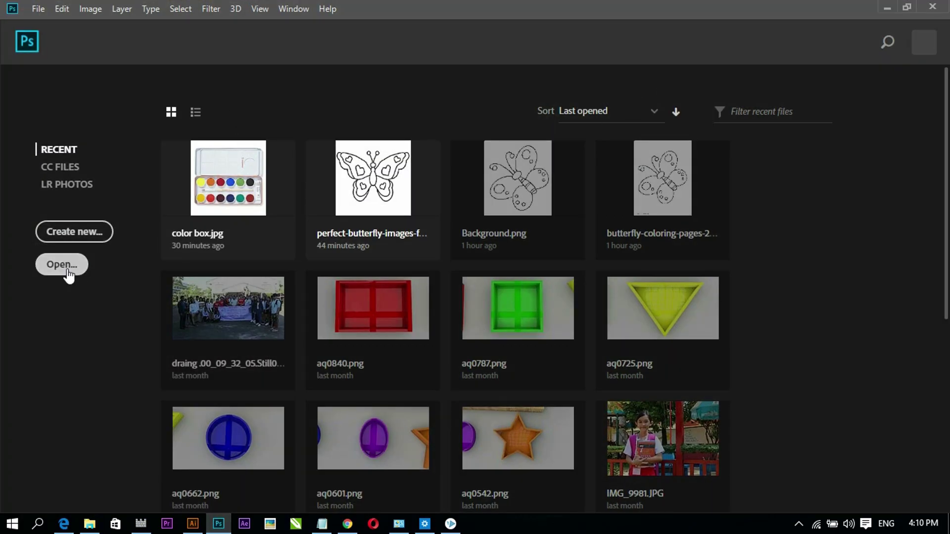
pyautogui.click(90, 523)
pyautogui.moveTo(585, 138); pyautogui.dragTo(362, 261)
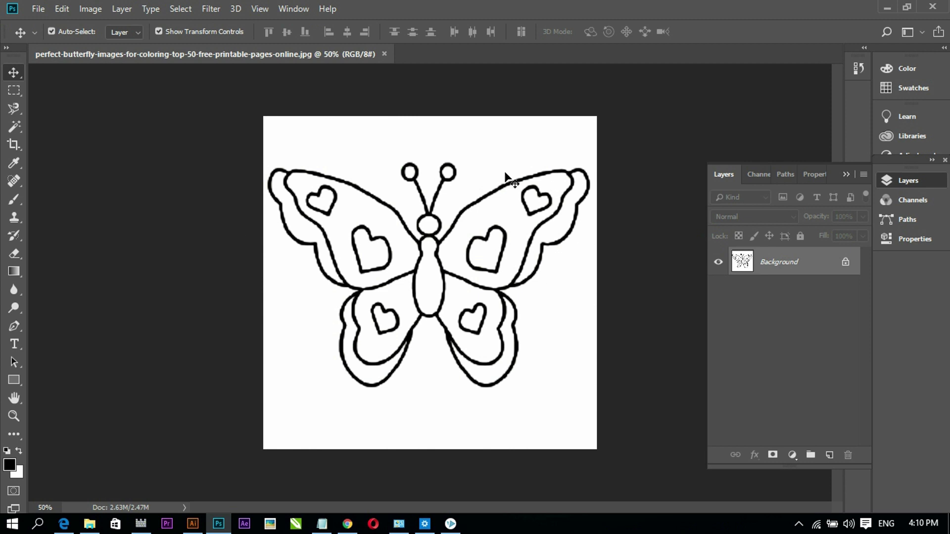
# Check the butterfly image's dimensions and resolution in the Image Size settings, and accept them.
pyautogui.click(90, 10)
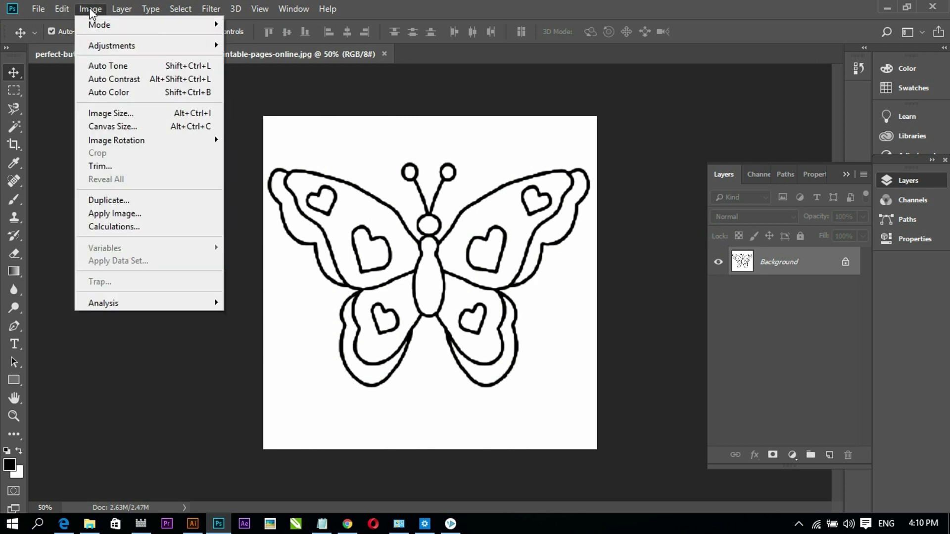
pyautogui.click(105, 119)
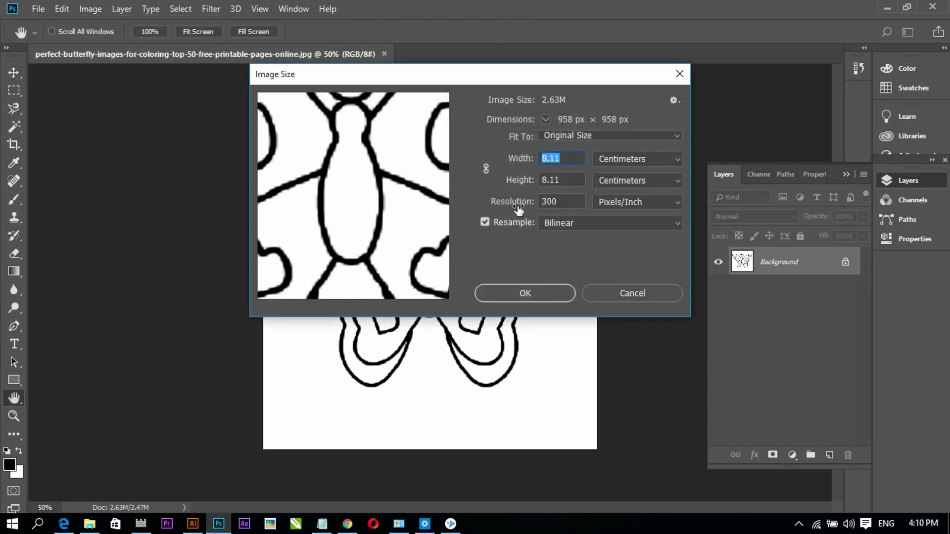
pyautogui.click(558, 203)
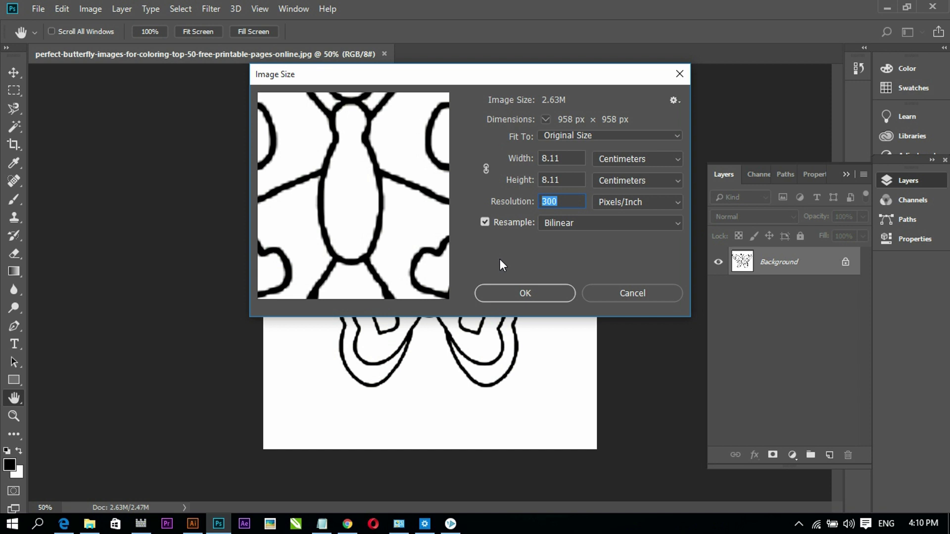
pyautogui.click(527, 201)
pyautogui.click(527, 293)
pyautogui.press('v')
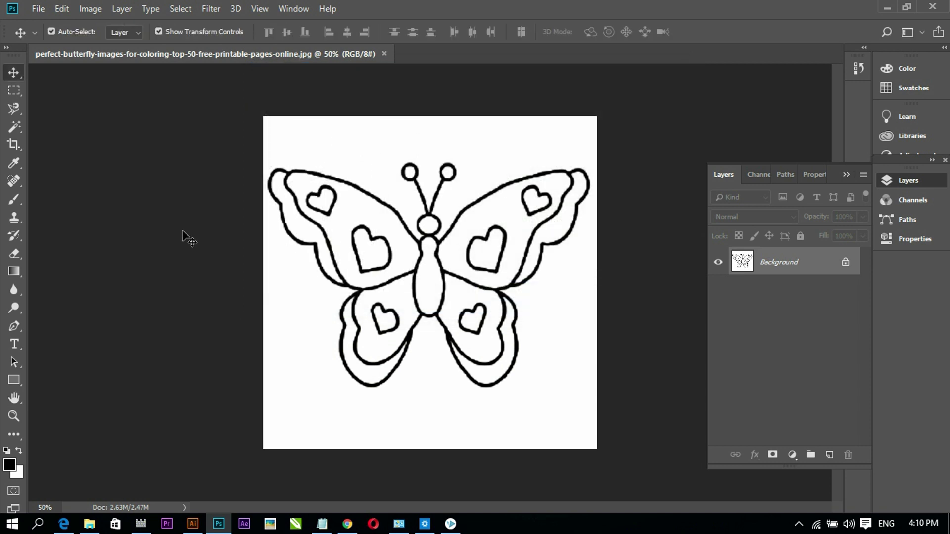
# Minimize Photoshop to get back to the butterfly folder in File Explorer.
pyautogui.click(38, 8)
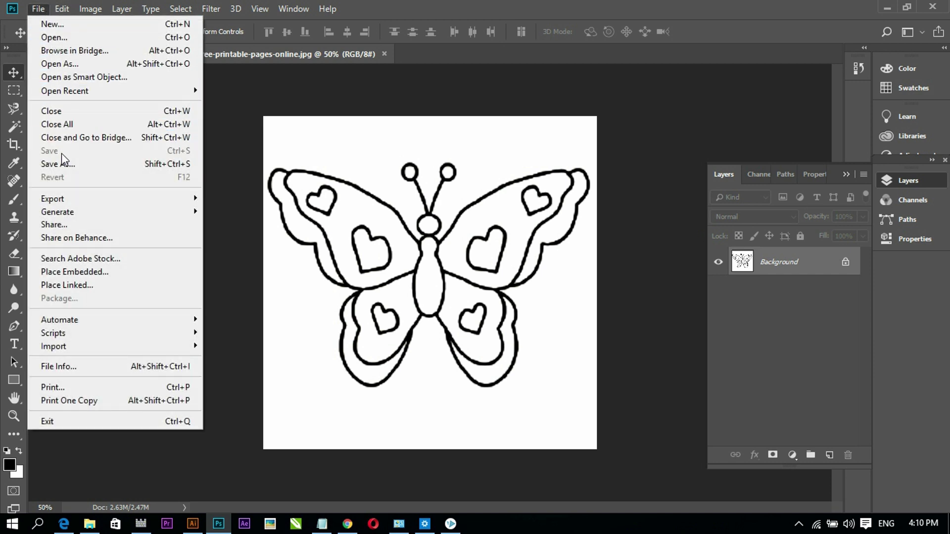
pyautogui.click(426, 193)
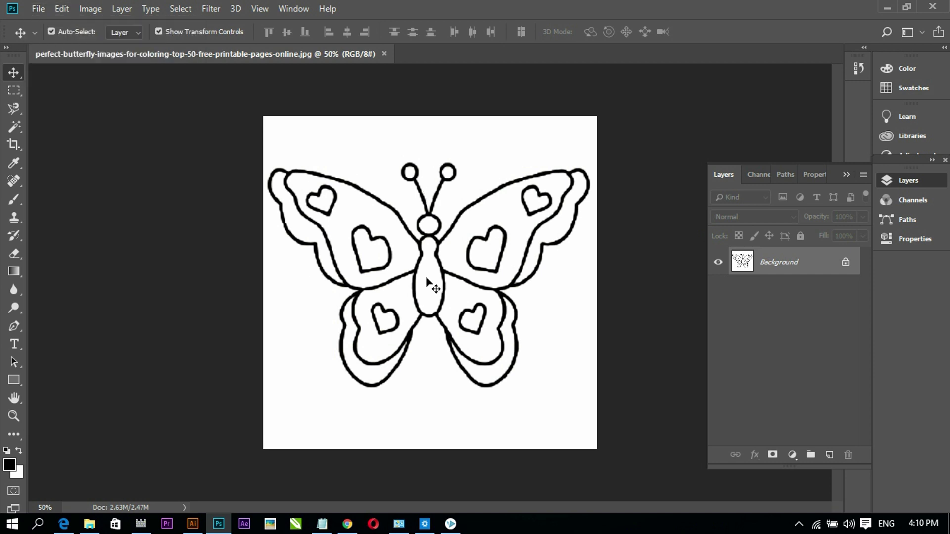
pyautogui.click(887, 9)
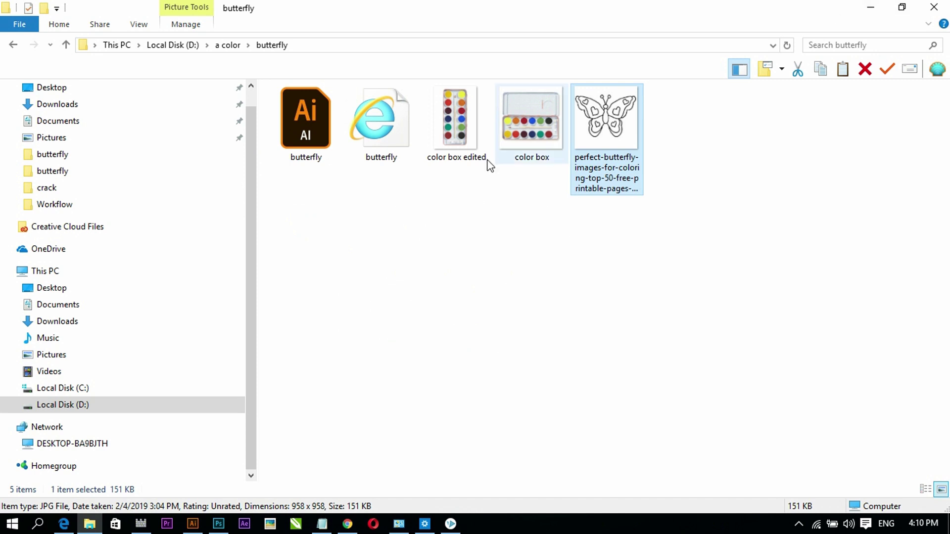
pyautogui.click(614, 128)
pyautogui.click(566, 247)
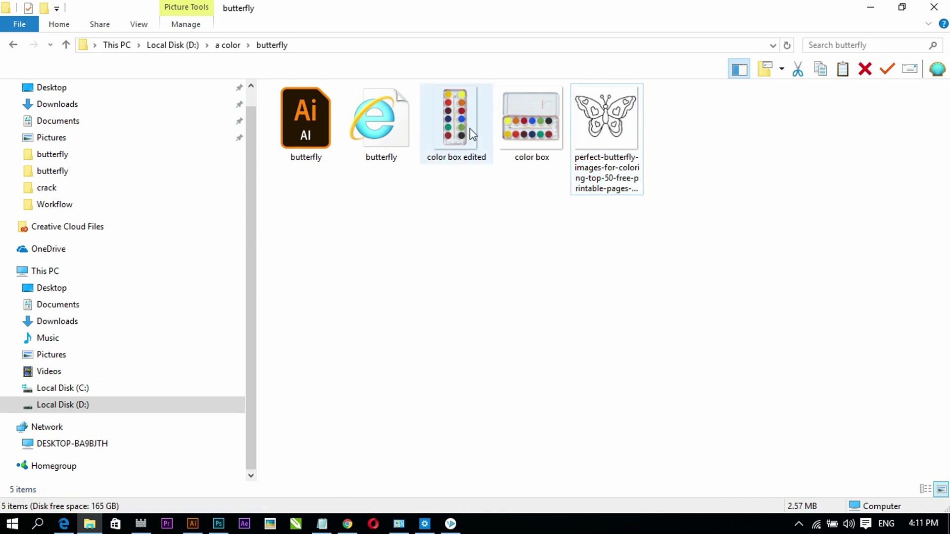
pyautogui.click(527, 138)
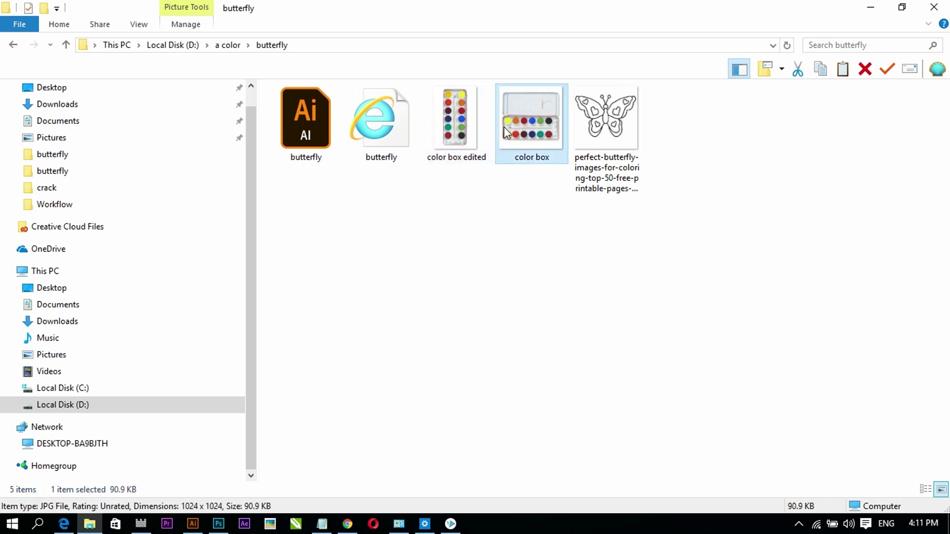
pyautogui.click(557, 290)
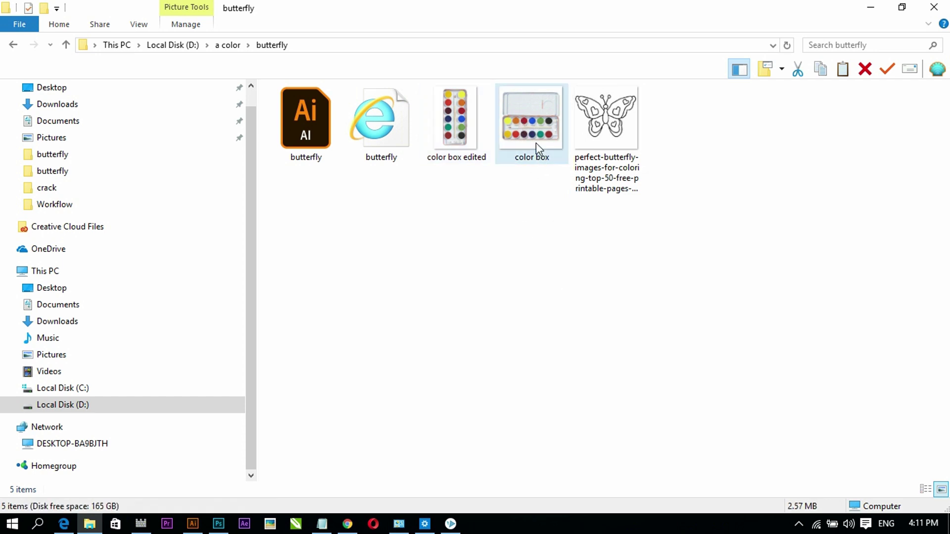
# Open the perfect-butterfly coloring image from the butterfly folder in Illustrator and select it on the artboard.
pyautogui.click(611, 130)
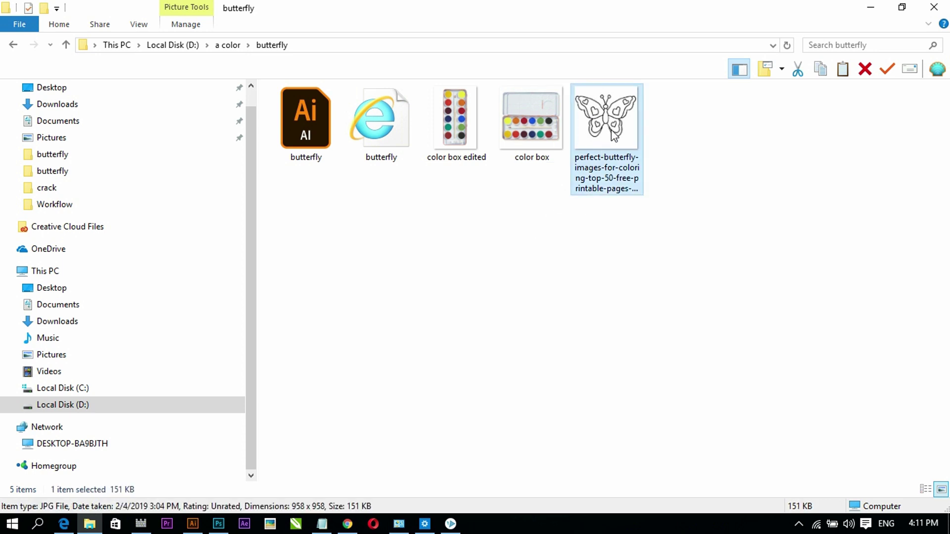
pyautogui.moveTo(614, 134); pyautogui.dragTo(580, 196)
pyautogui.click(194, 524)
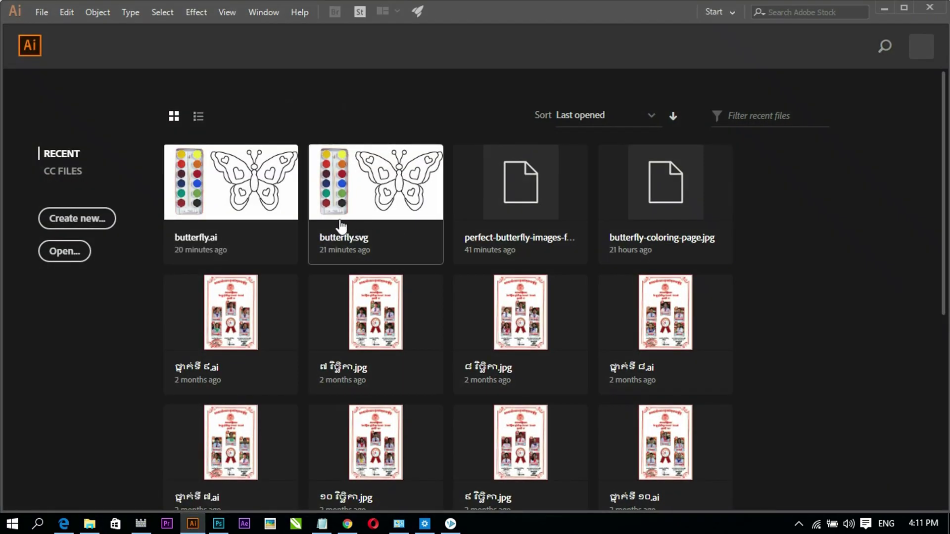
pyautogui.click(90, 524)
pyautogui.moveTo(601, 135); pyautogui.dragTo(403, 94)
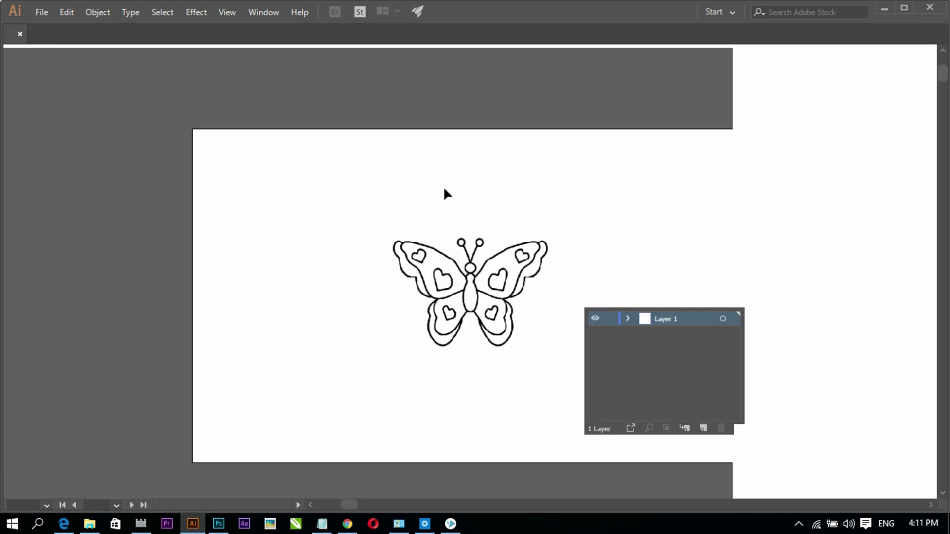
pyautogui.click(720, 298)
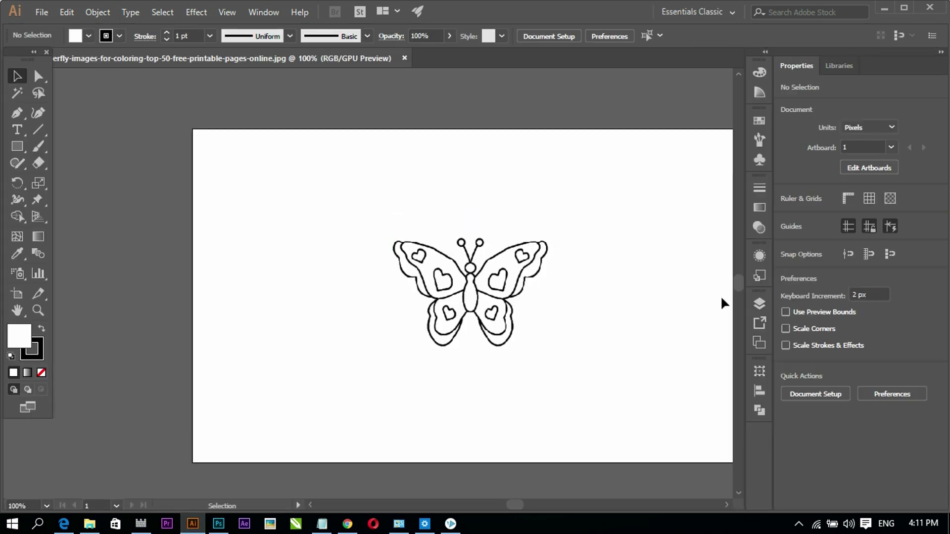
pyautogui.moveTo(515, 505); pyautogui.dragTo(518, 504)
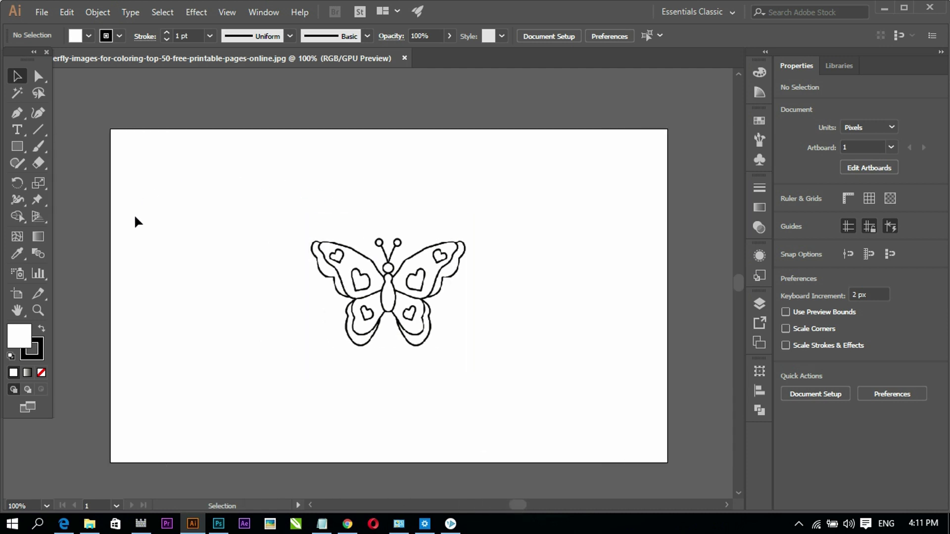
pyautogui.click(381, 296)
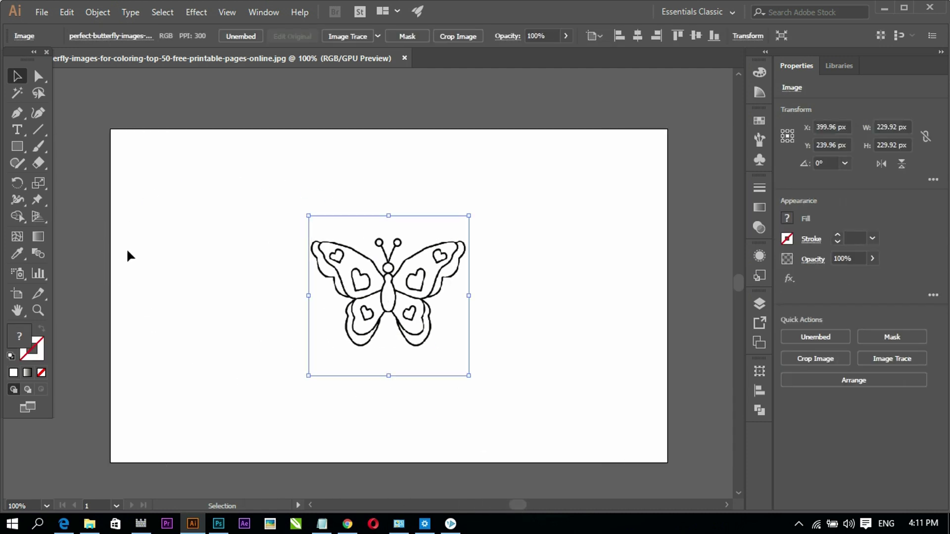
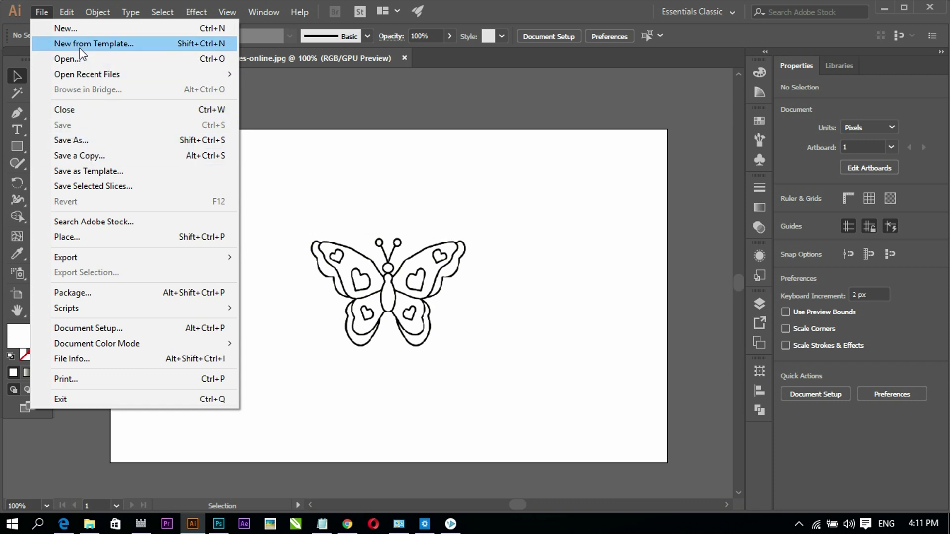
pyautogui.click(74, 28)
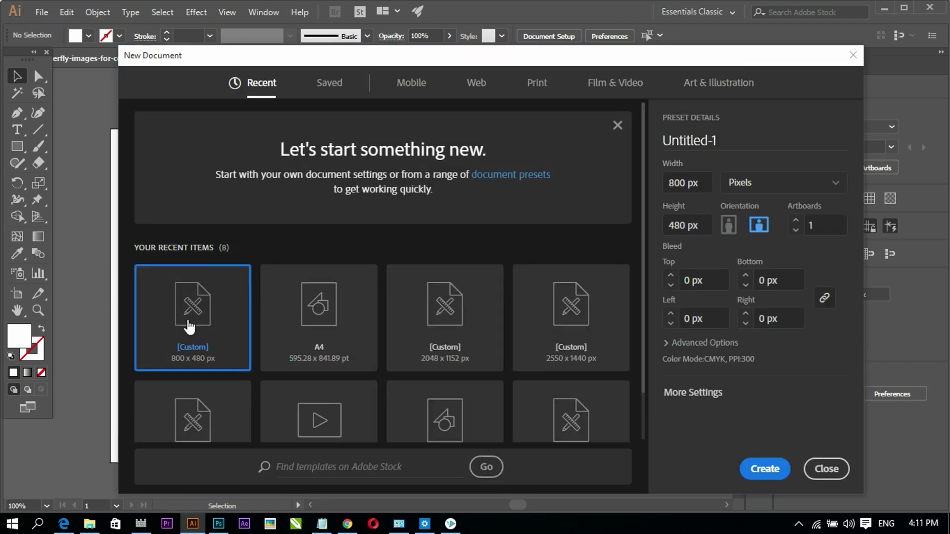
pyautogui.scroll(-1, 179, 311)
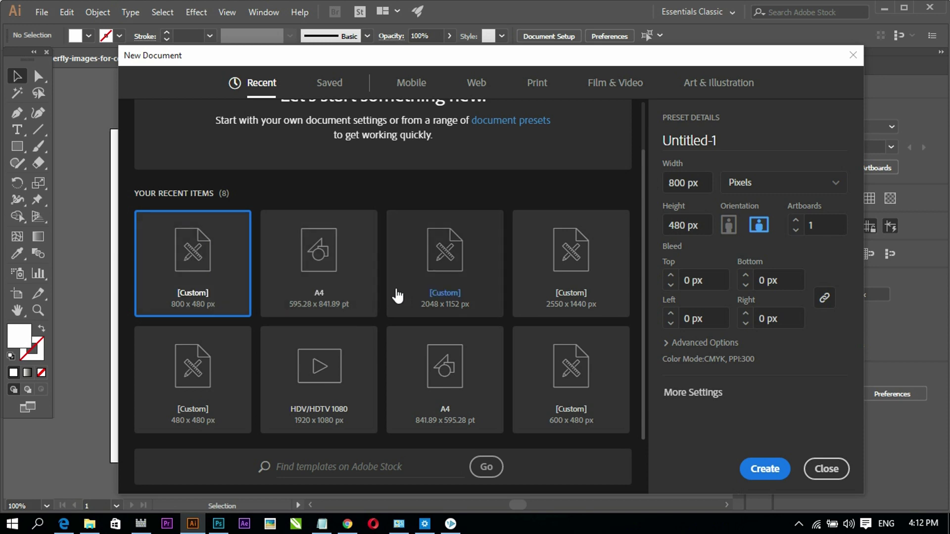
pyautogui.click(332, 274)
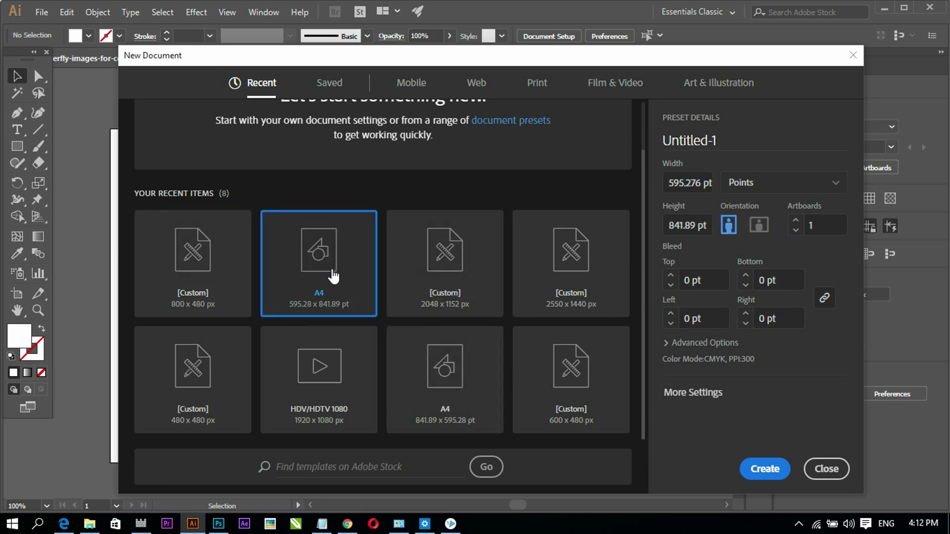
pyautogui.click(758, 226)
pyautogui.click(840, 471)
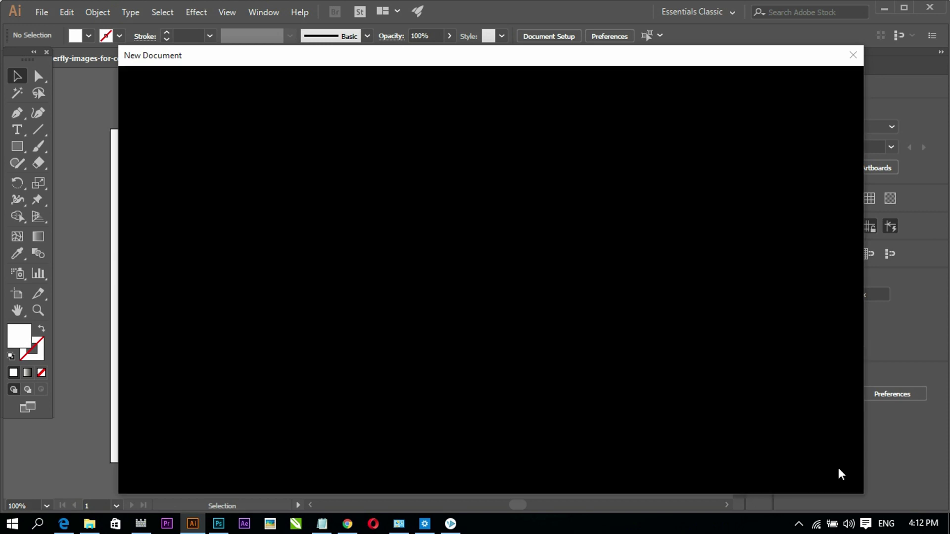
# Enlarge the butterfly image proportionally to 465 px square and place it on the artboard's right part, reaching its lower edge.
pyautogui.click(417, 289)
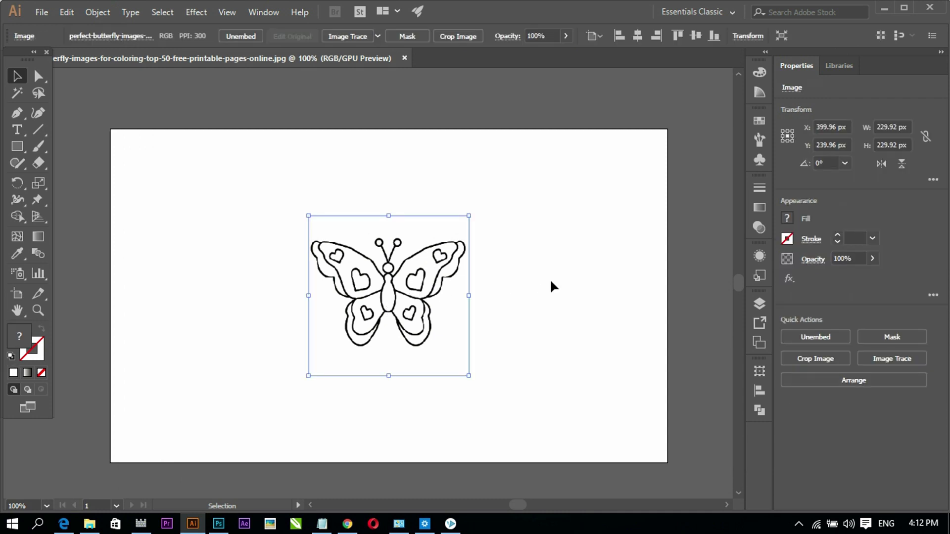
pyautogui.click(431, 283)
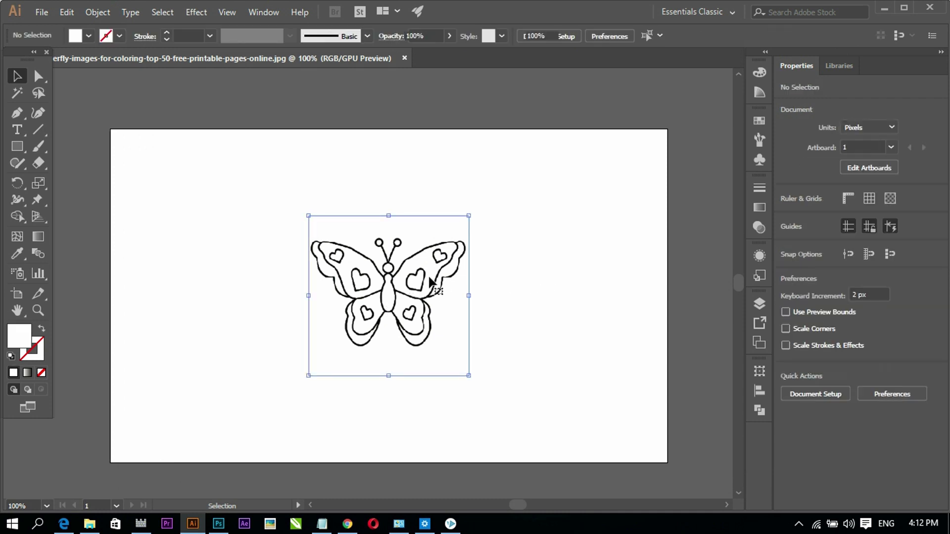
pyautogui.click(760, 306)
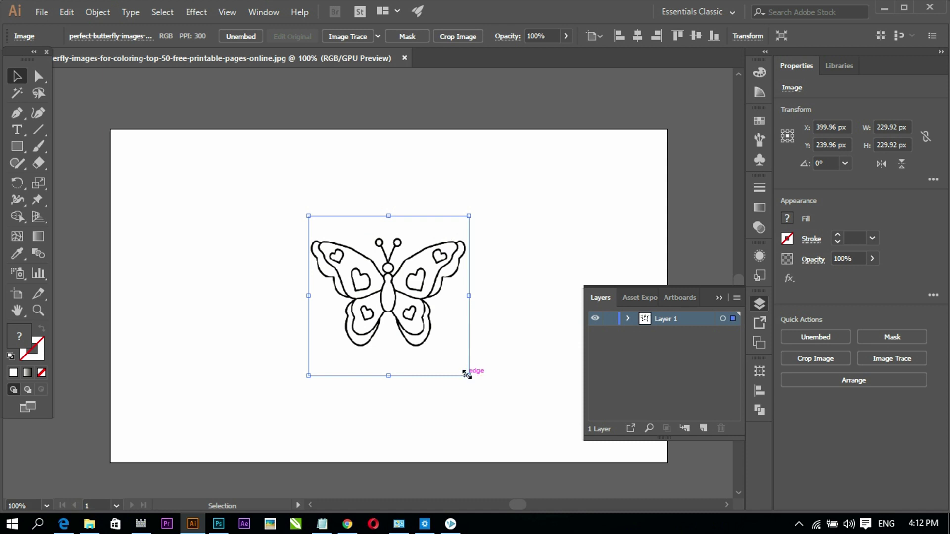
pyautogui.press('shift')
pyautogui.moveTo(467, 378); pyautogui.dragTo(545, 452)
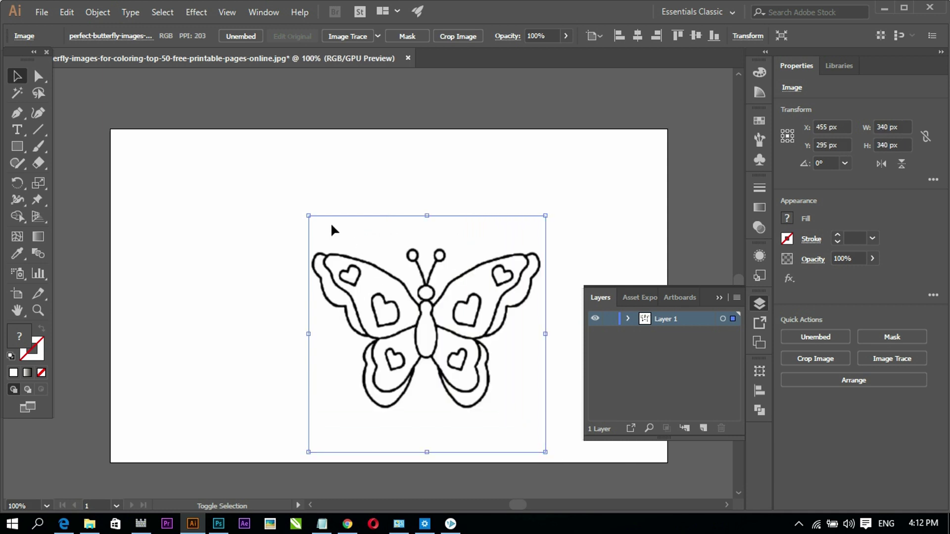
pyautogui.moveTo(309, 215); pyautogui.dragTo(235, 143)
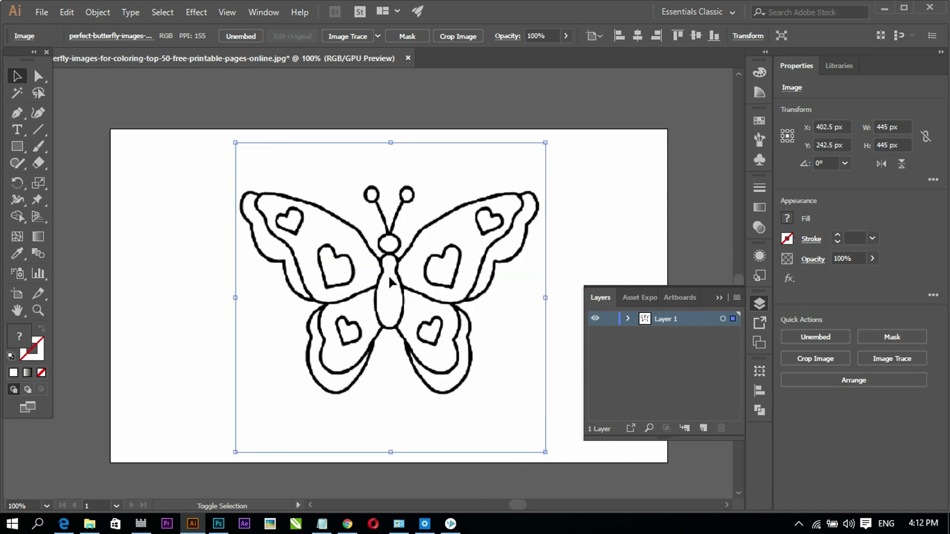
pyautogui.moveTo(405, 285); pyautogui.dragTo(451, 283)
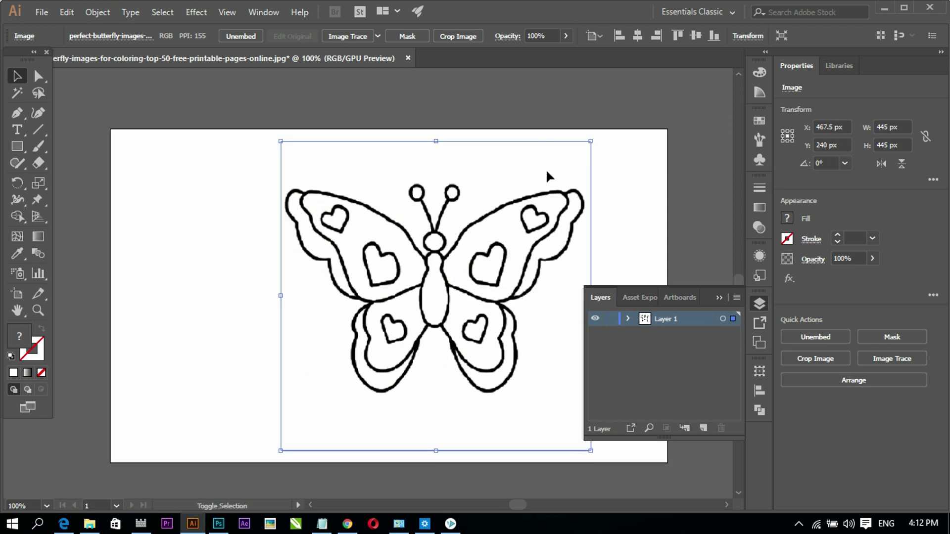
pyautogui.moveTo(590, 141); pyautogui.dragTo(605, 128)
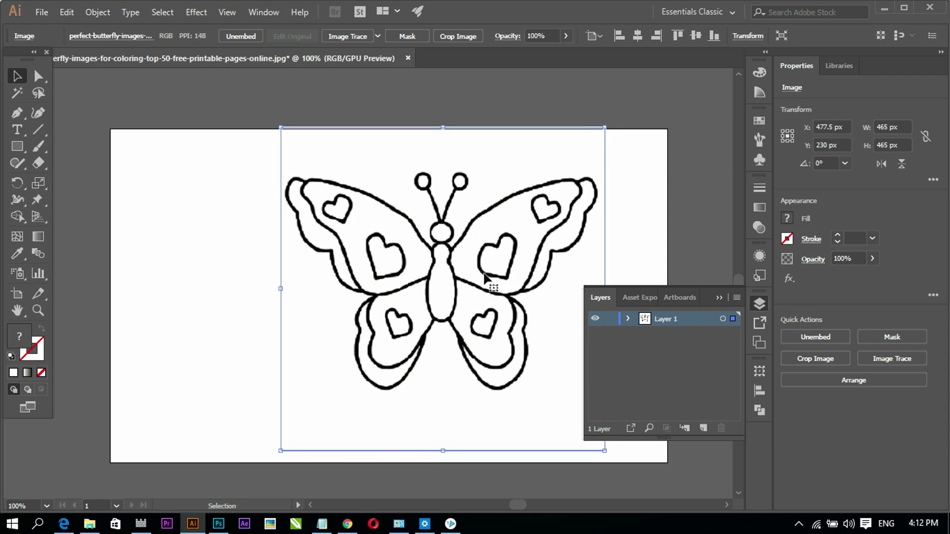
pyautogui.moveTo(484, 296); pyautogui.dragTo(484, 307)
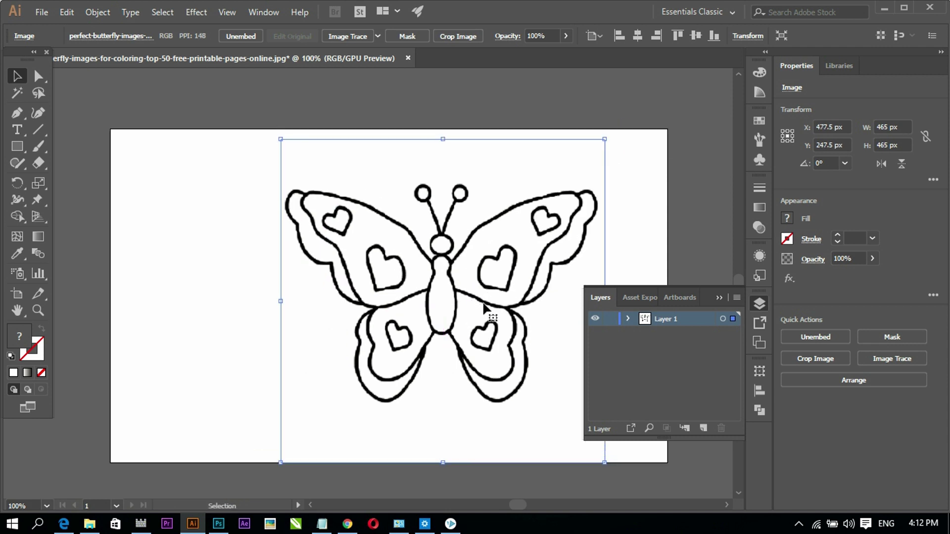
pyautogui.click(182, 244)
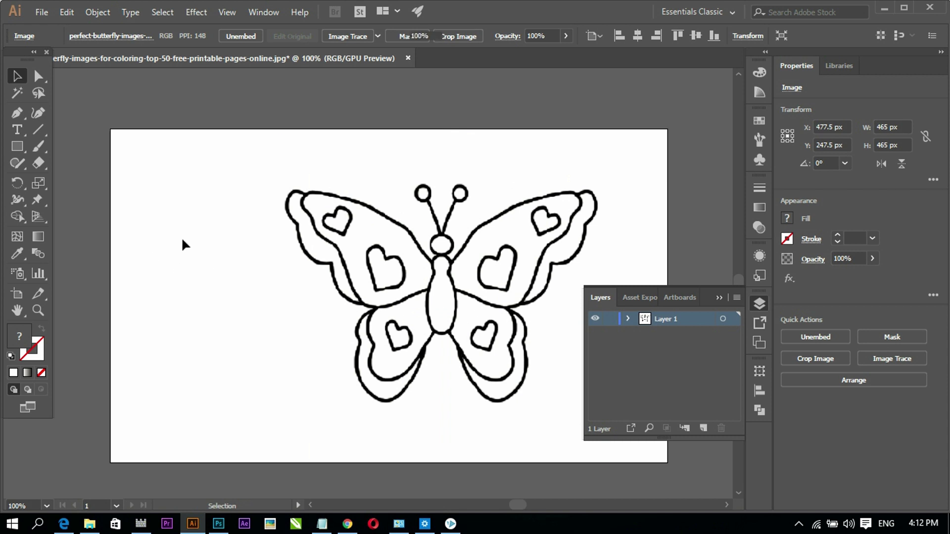
# Apply Image Trace to the butterfly image with the Line Art preset.
pyautogui.click(453, 260)
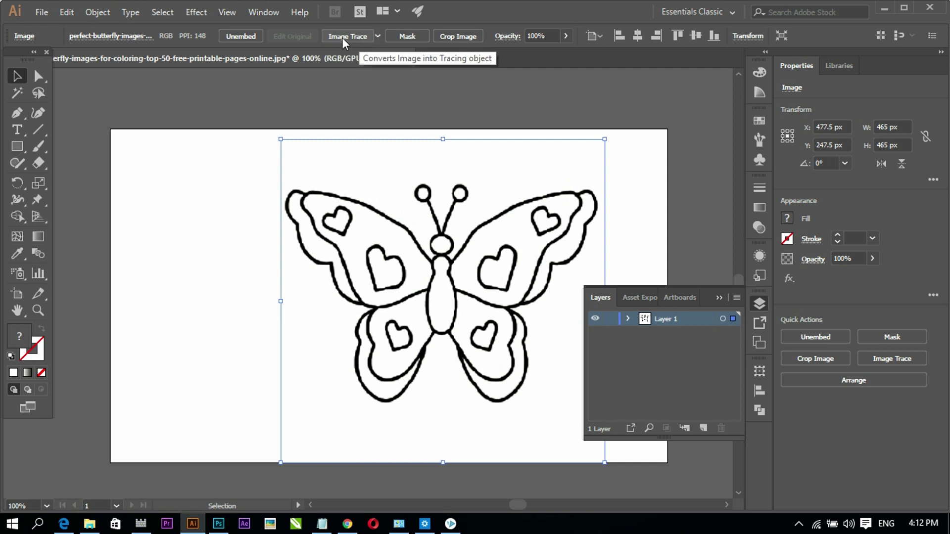
pyautogui.click(378, 37)
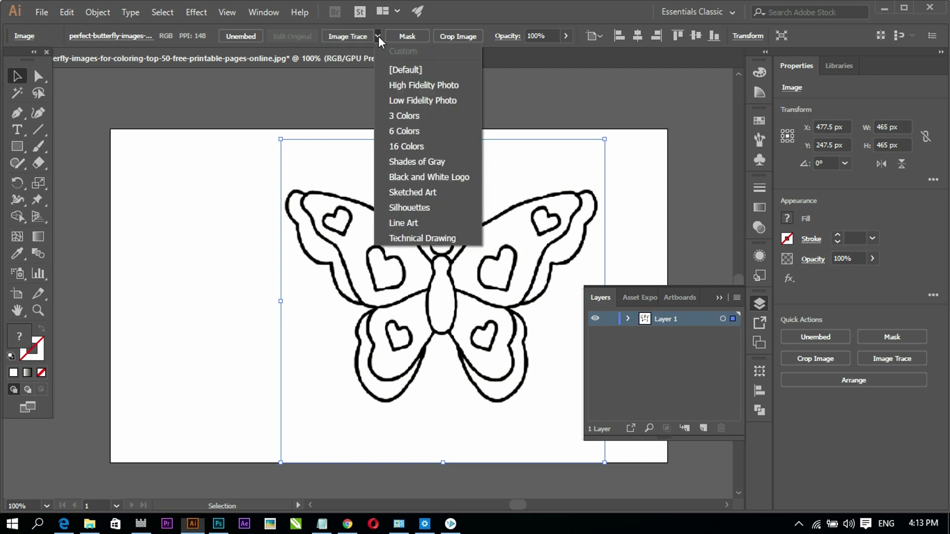
pyautogui.click(398, 223)
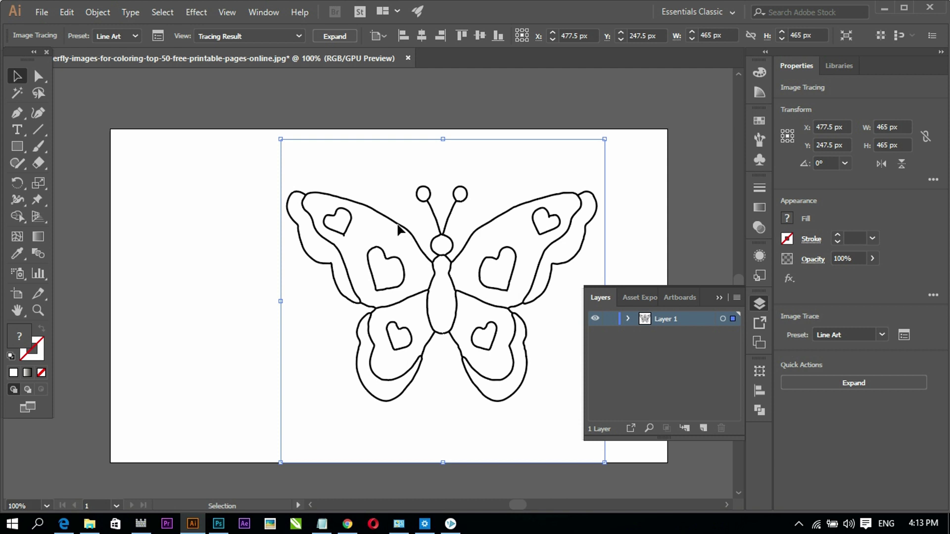
# Expand the traced butterfly into editable vector paths and collapse the Layers panel.
pyautogui.click(248, 281)
pyautogui.click(424, 251)
pyautogui.click(861, 384)
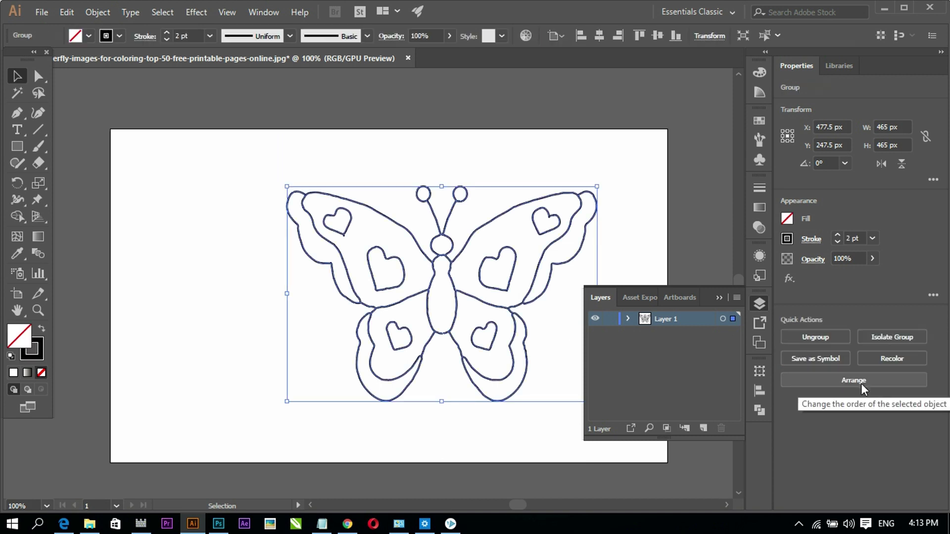
pyautogui.click(718, 299)
# Ungroup the expanded butterfly artwork into separate paths.
pyautogui.click(475, 198)
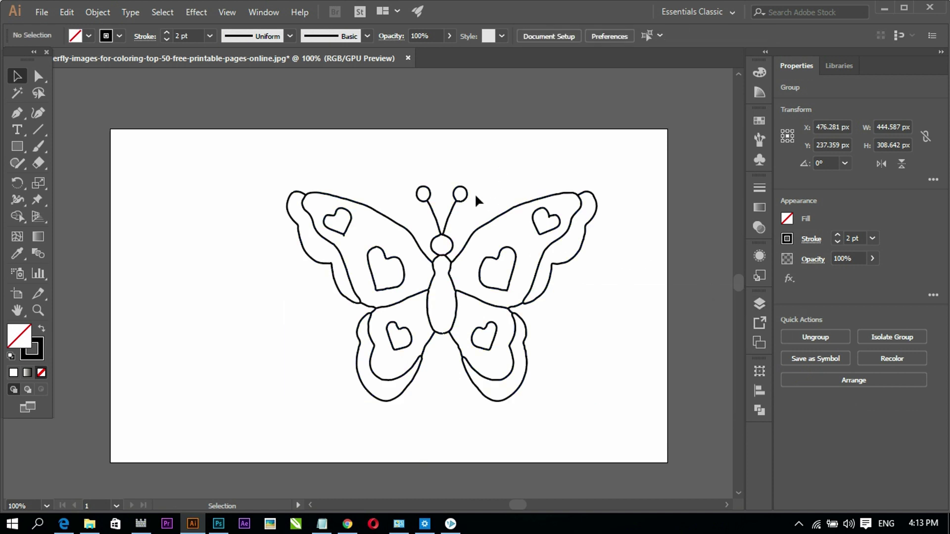
pyautogui.click(452, 217)
pyautogui.click(449, 212)
pyautogui.click(479, 147)
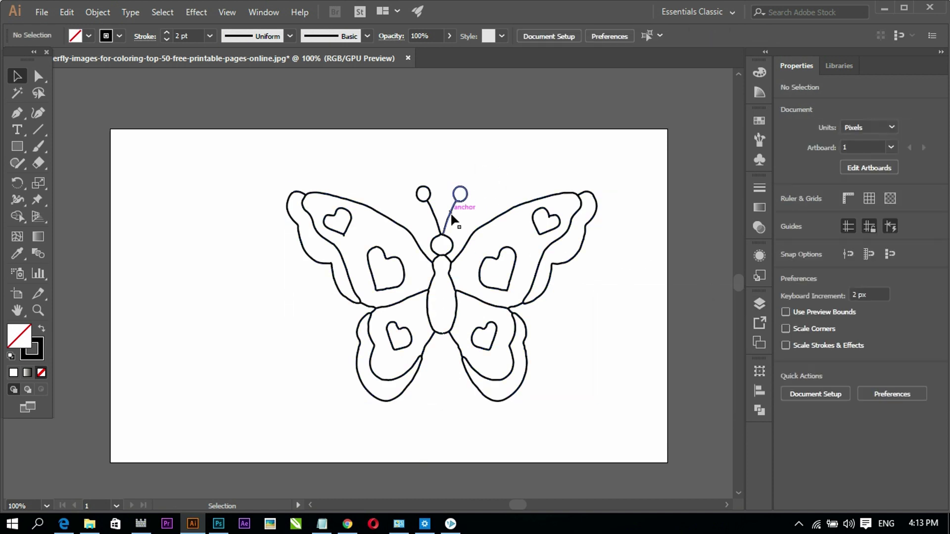
pyautogui.click(450, 212)
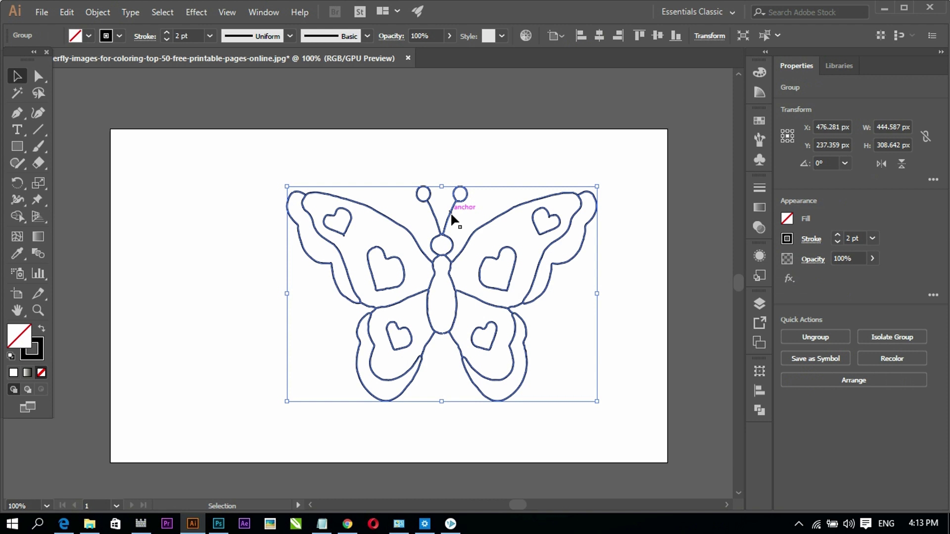
pyautogui.rightClick(450, 211)
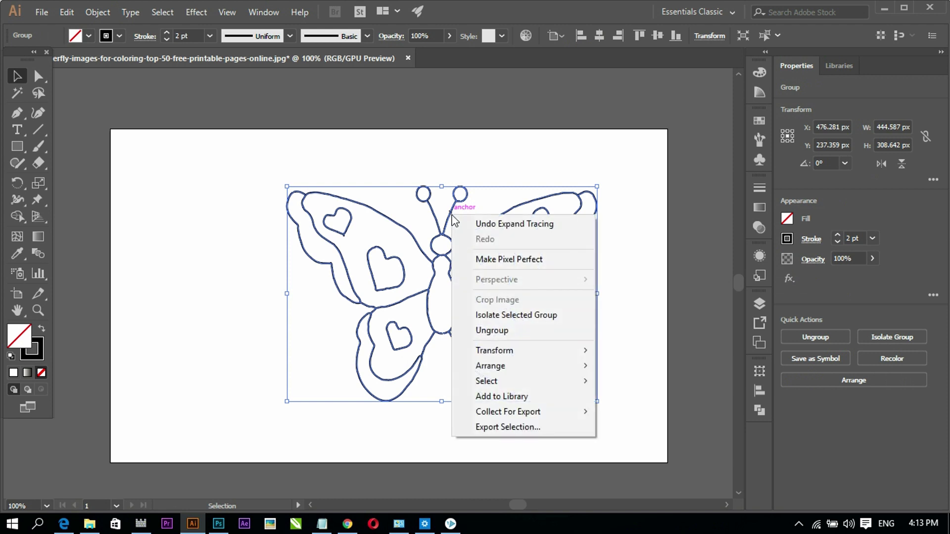
pyautogui.click(493, 335)
# Check that the upper left and right wing outlines can be selected individually, and clear the selection.
pyautogui.click(370, 211)
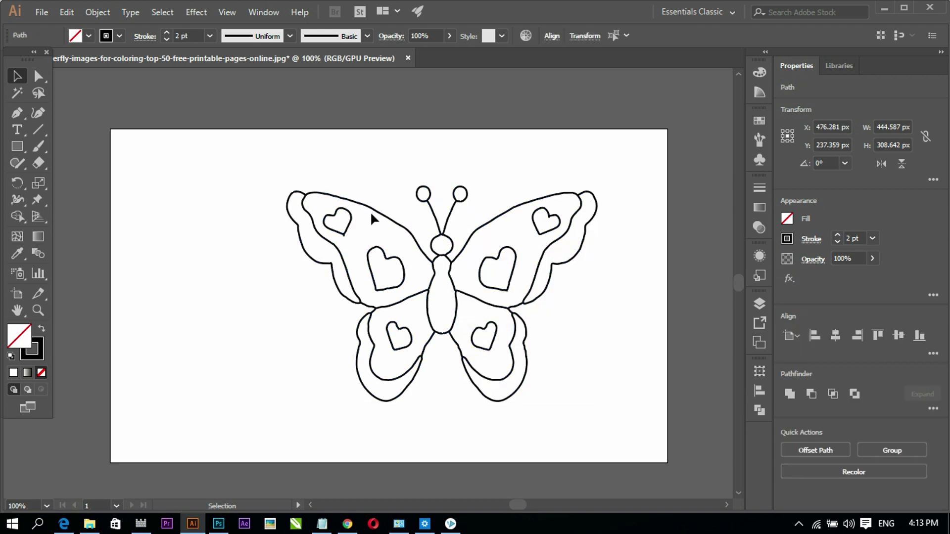
pyautogui.click(373, 210)
pyautogui.click(510, 224)
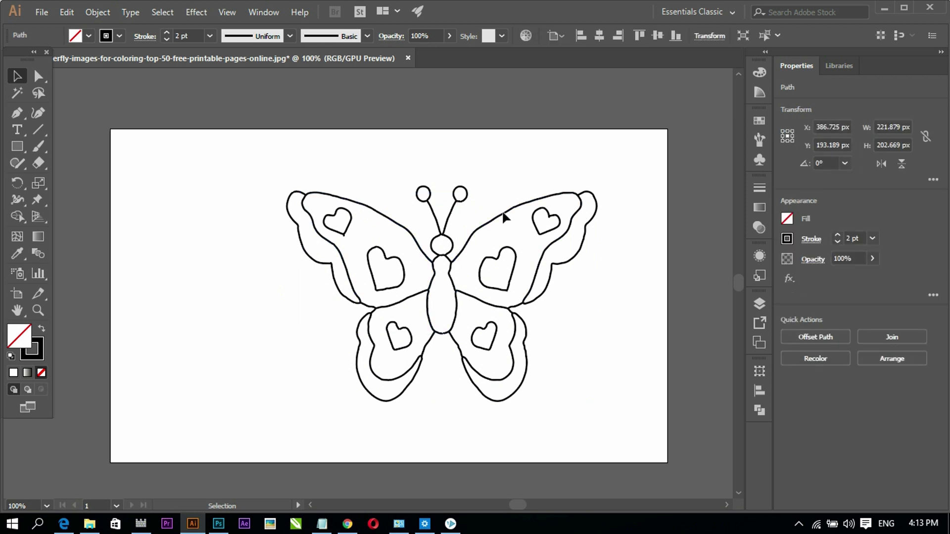
pyautogui.click(502, 216)
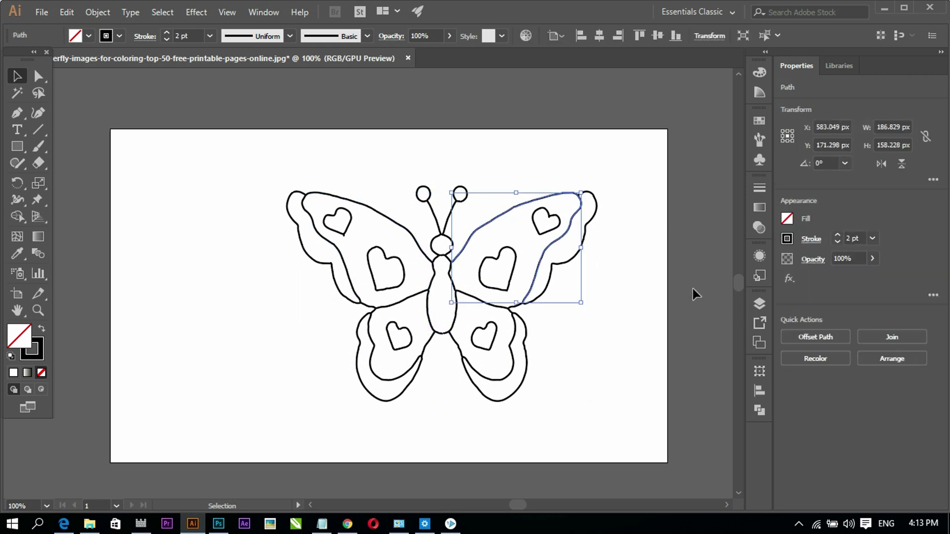
pyautogui.hotkey('ctrl', 'z')
pyautogui.click(627, 252)
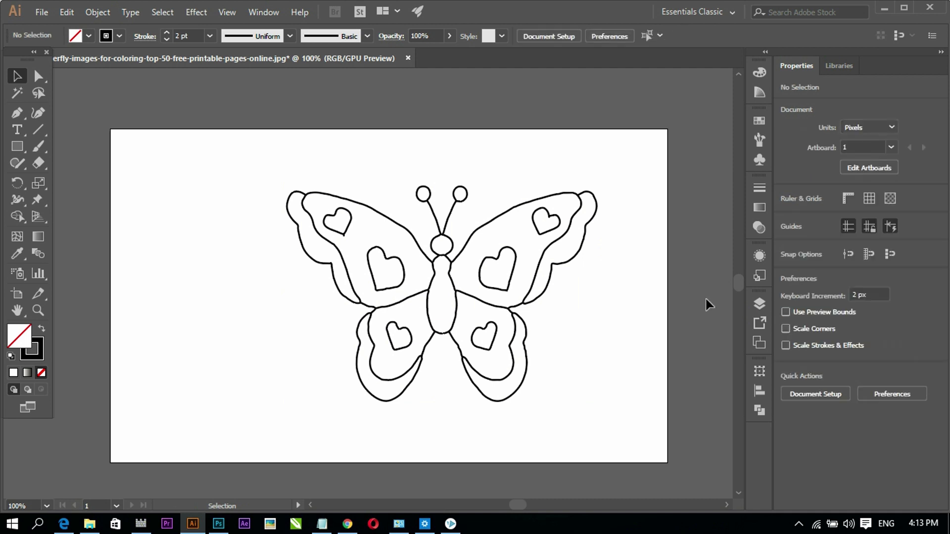
# Examine the separate butterfly paths listed under Layer 1, and collapse the layer list and panel.
pyautogui.click(758, 303)
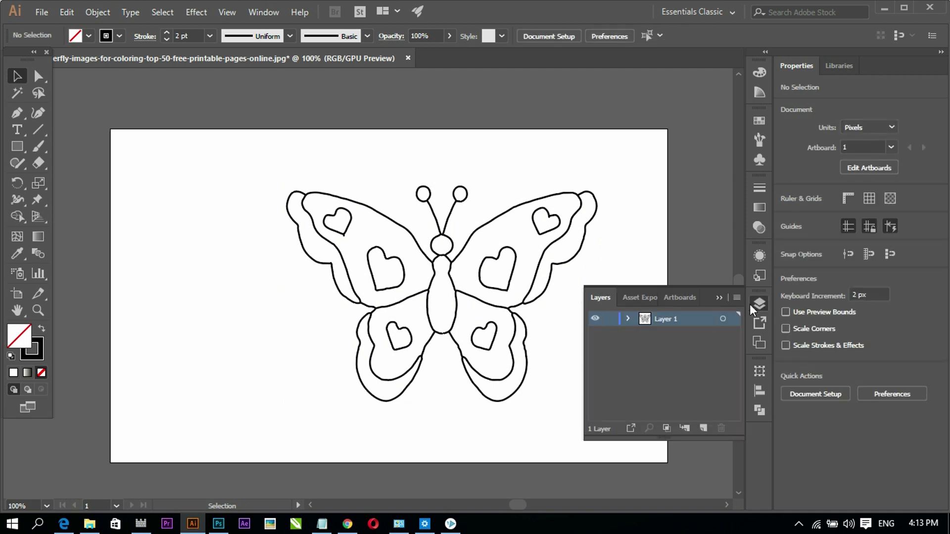
pyautogui.click(628, 319)
pyautogui.click(645, 333)
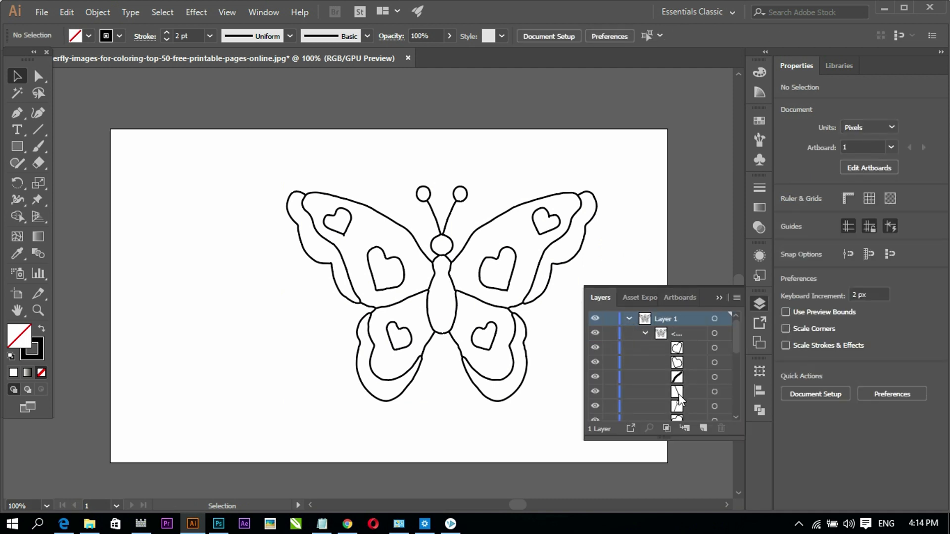
pyautogui.scroll(-3, 678, 395)
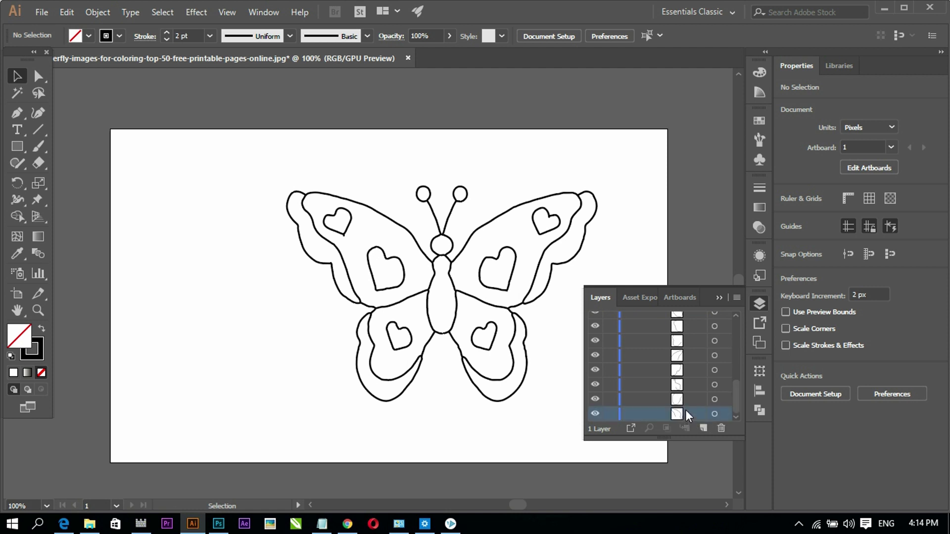
pyautogui.click(689, 372)
pyautogui.scroll(-1, 686, 354)
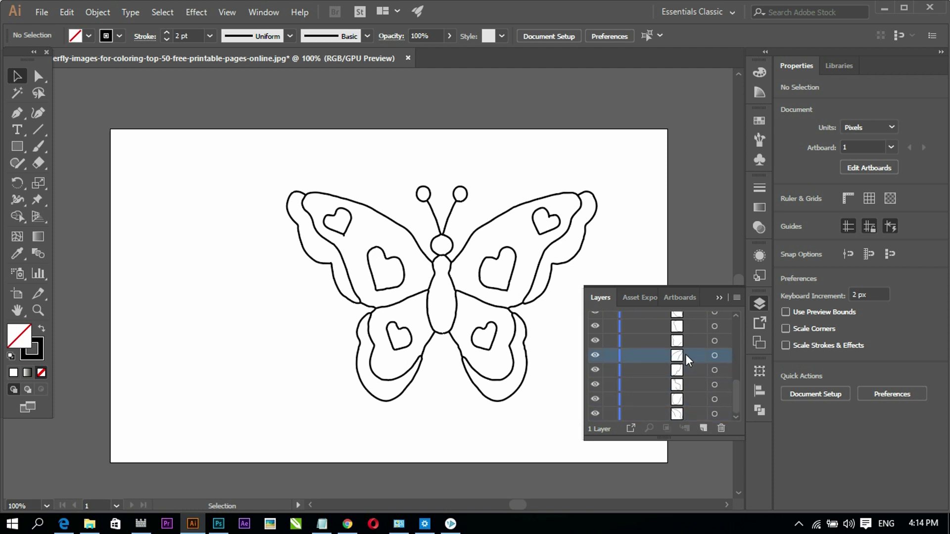
pyautogui.scroll(5, 693, 375)
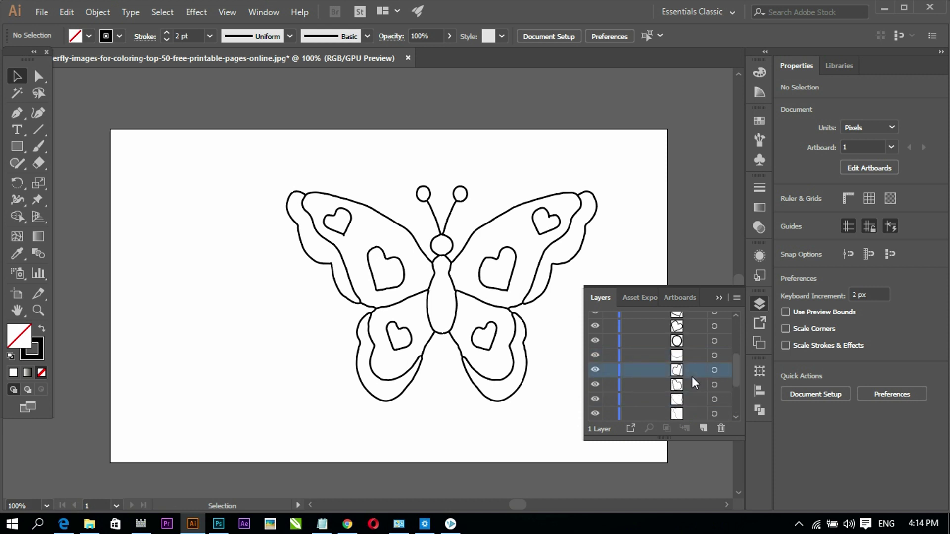
pyautogui.scroll(3, 690, 342)
pyautogui.click(689, 345)
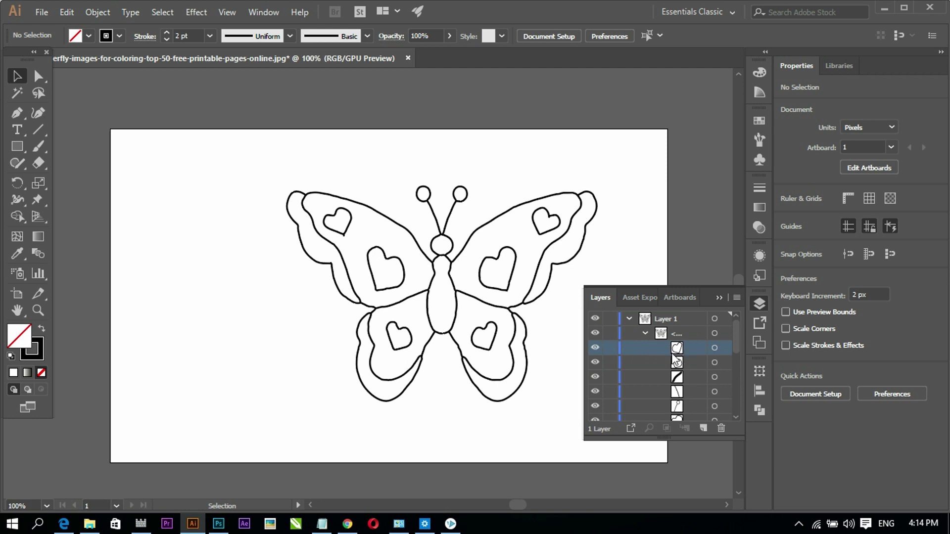
pyautogui.click(627, 319)
pyautogui.click(717, 300)
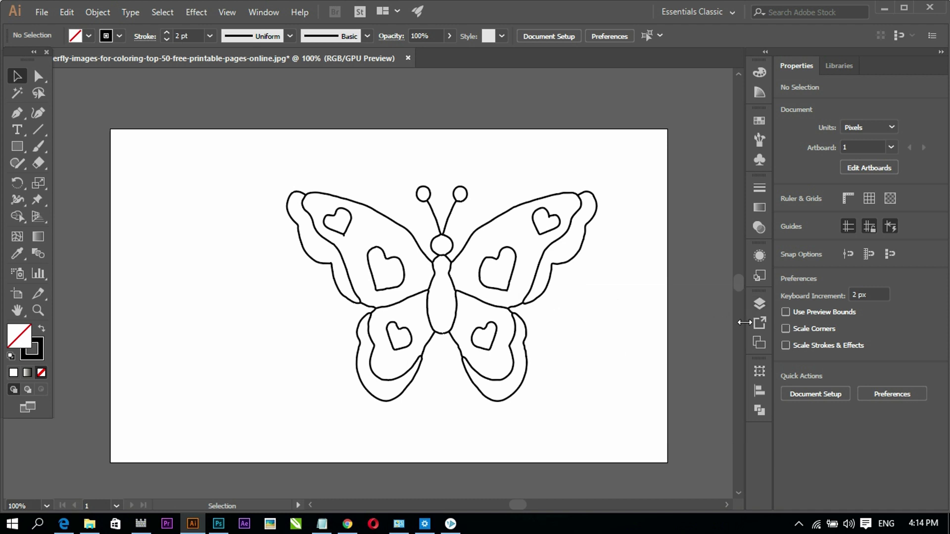
pyautogui.click(759, 304)
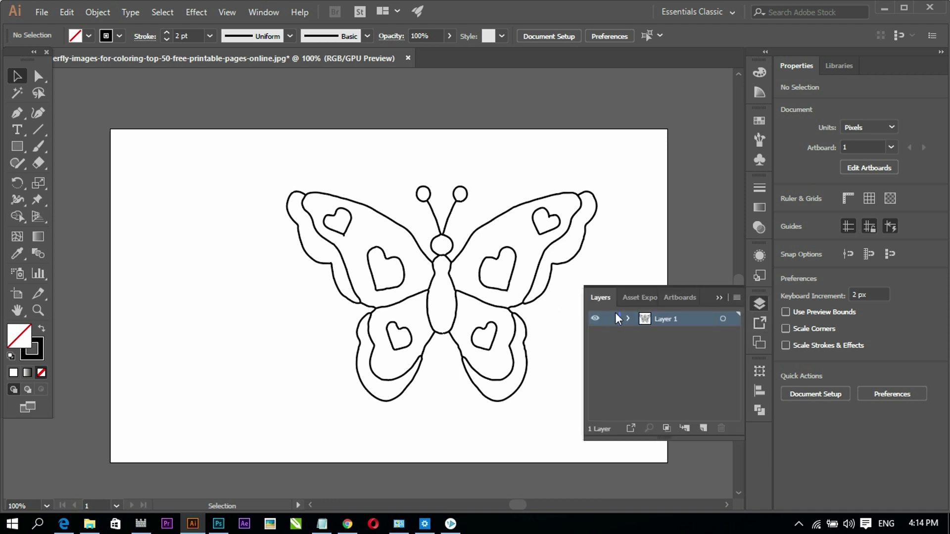
pyautogui.click(718, 298)
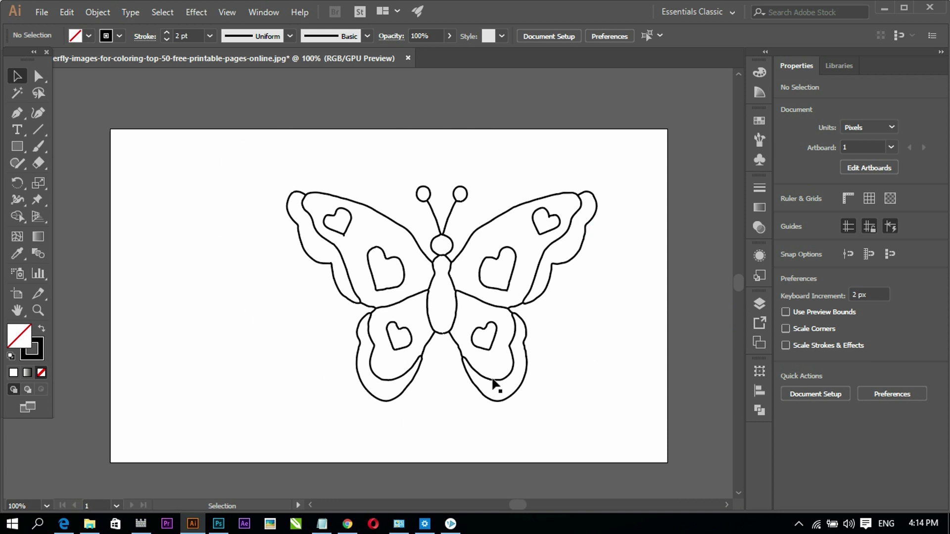
# Save the artwork in SVG format as butterfly in the D:\a color\butterfly folder, replacing the existing file.
pyautogui.click(42, 15)
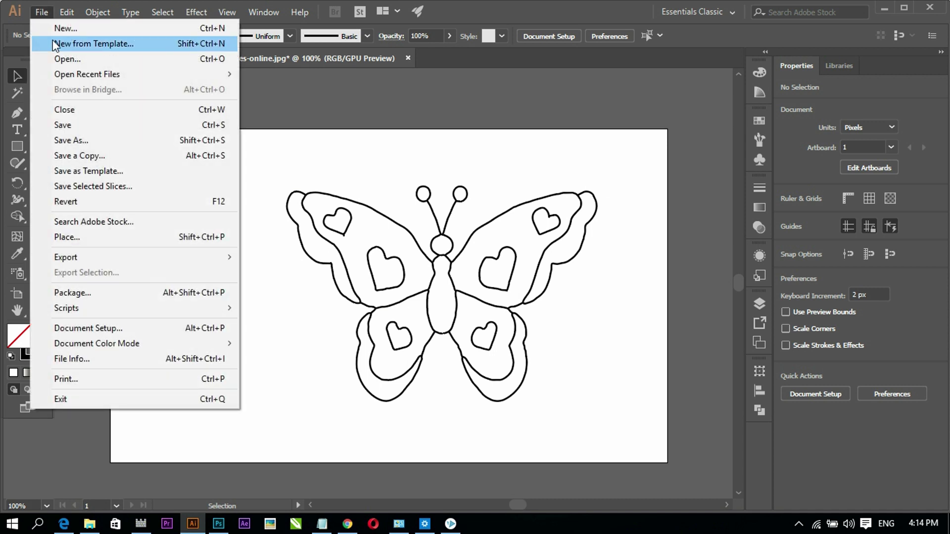
pyautogui.moveTo(90, 262)
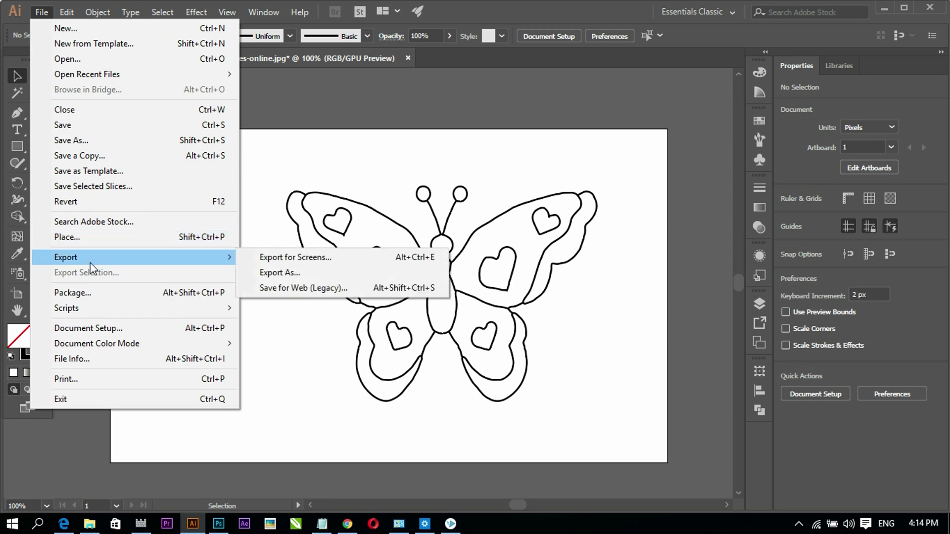
pyautogui.click(96, 143)
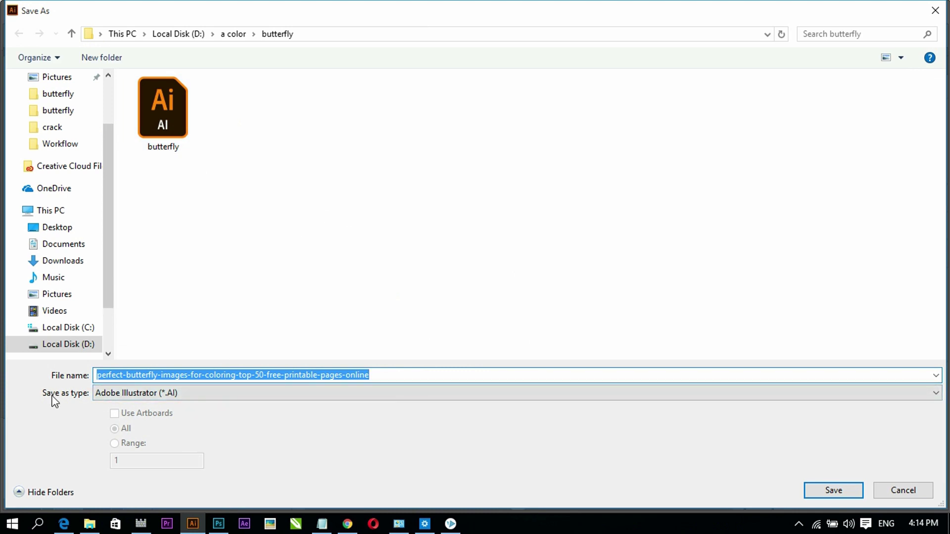
pyautogui.click(137, 396)
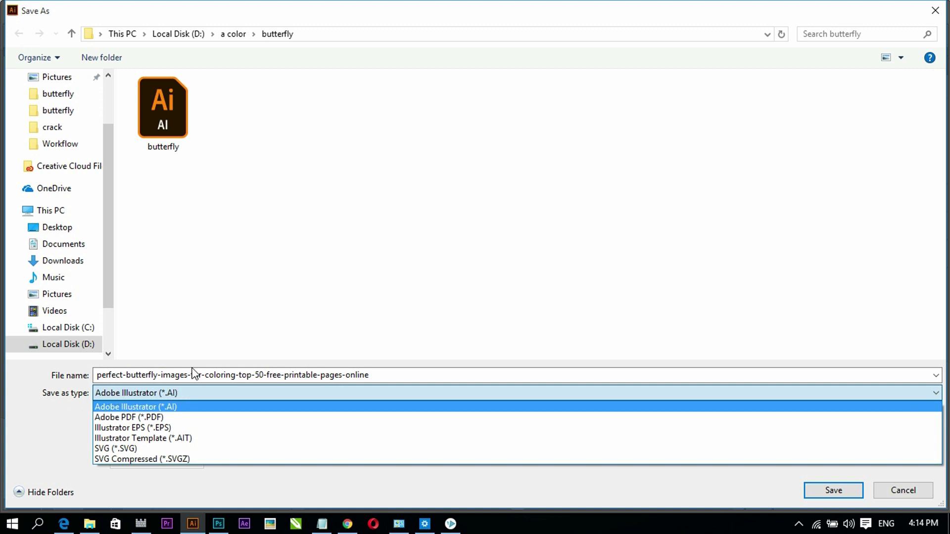
pyautogui.click(149, 449)
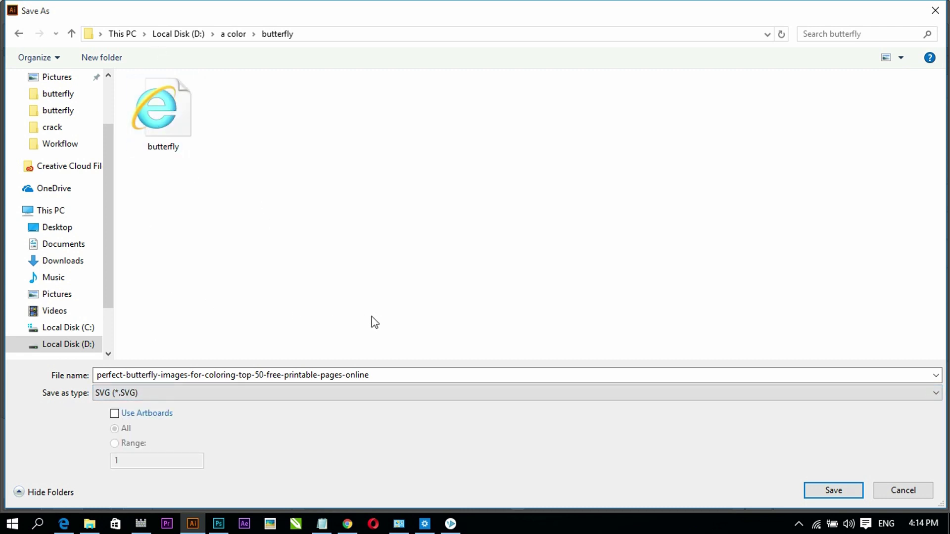
pyautogui.click(134, 111)
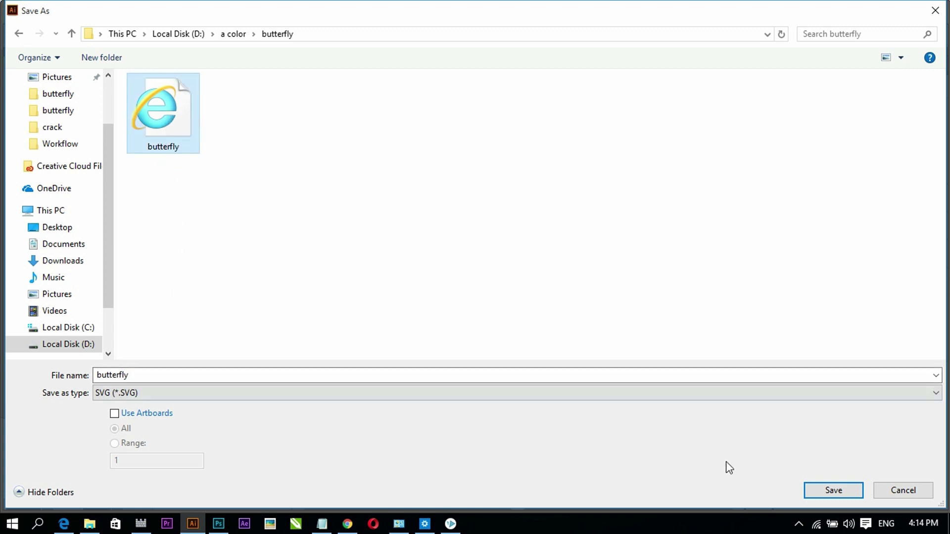
pyautogui.click(818, 491)
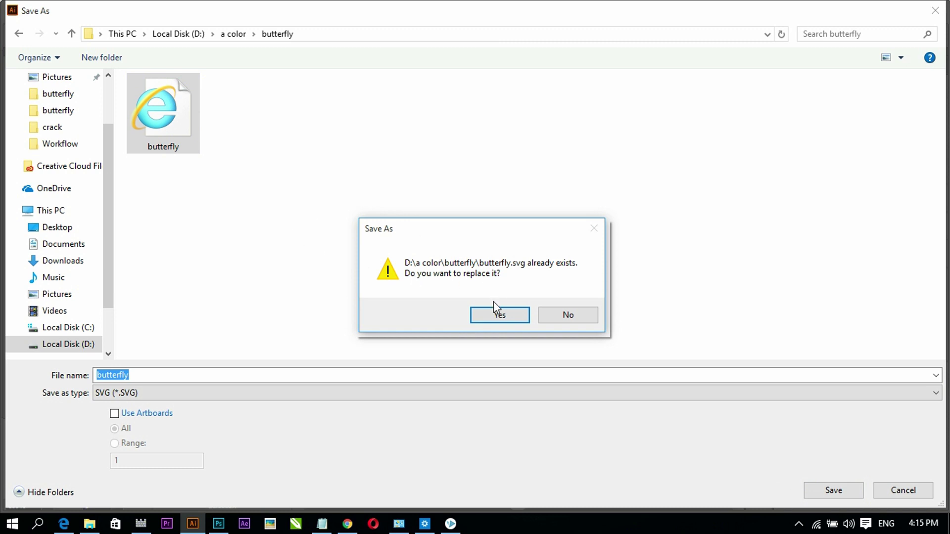
pyautogui.click(494, 315)
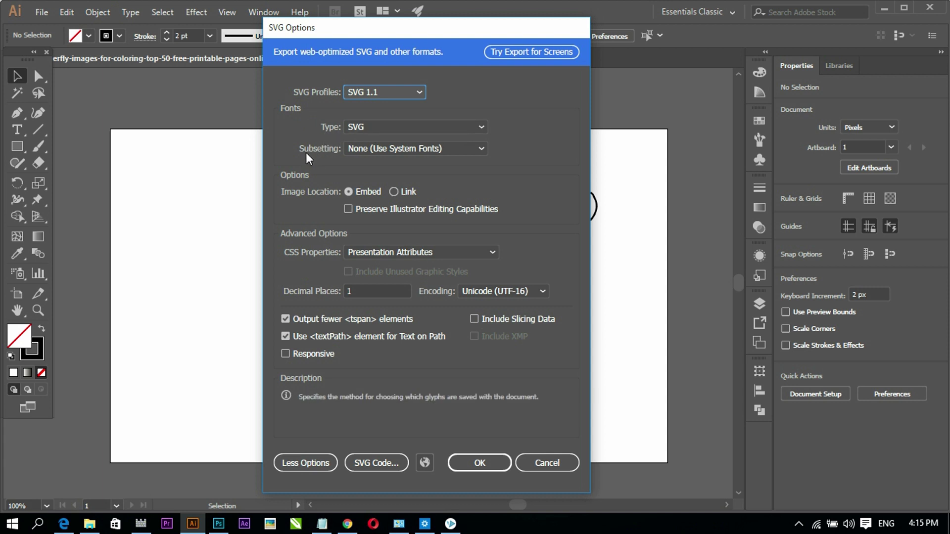
# Confirm the SVG options with font subsetting None (Use System Fonts), image location Embed and CSS properties Presentation Attributes.
pyautogui.click(415, 152)
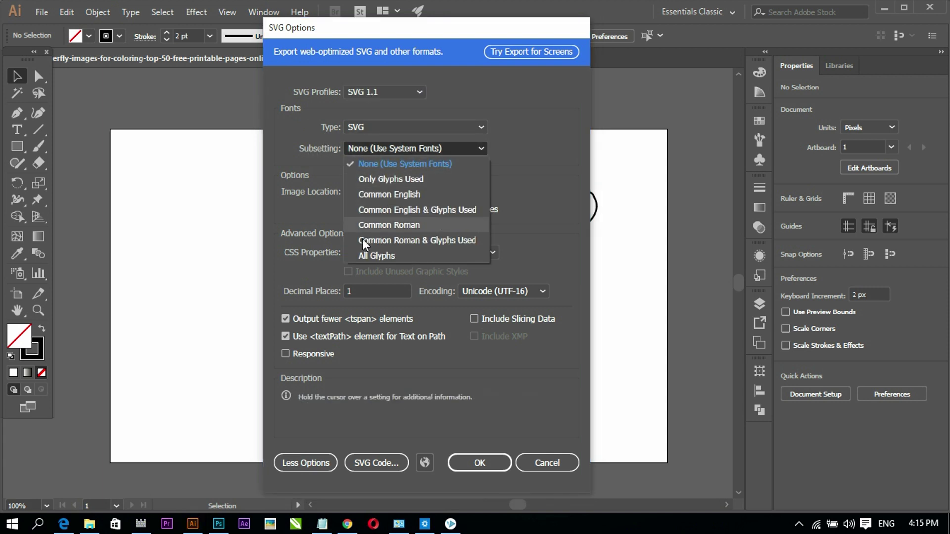
pyautogui.click(368, 166)
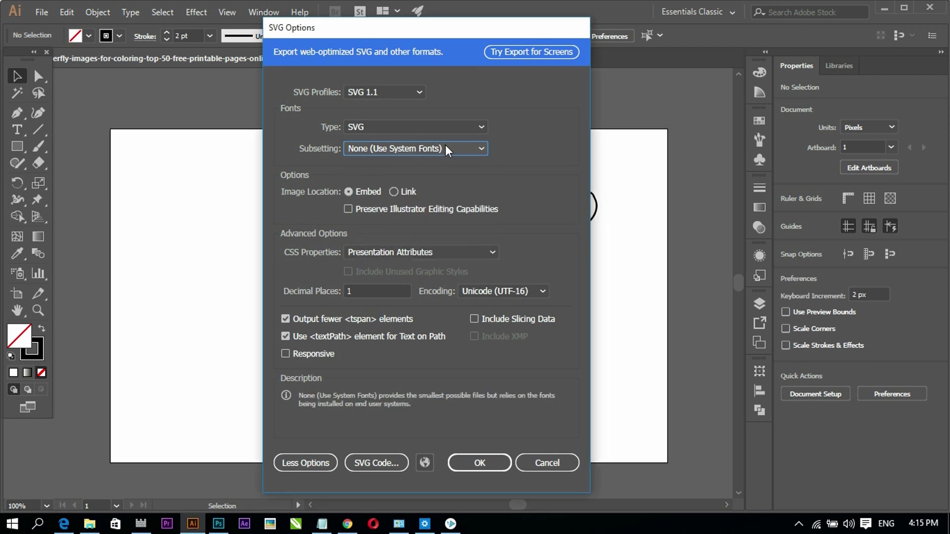
pyautogui.click(406, 148)
pyautogui.click(406, 167)
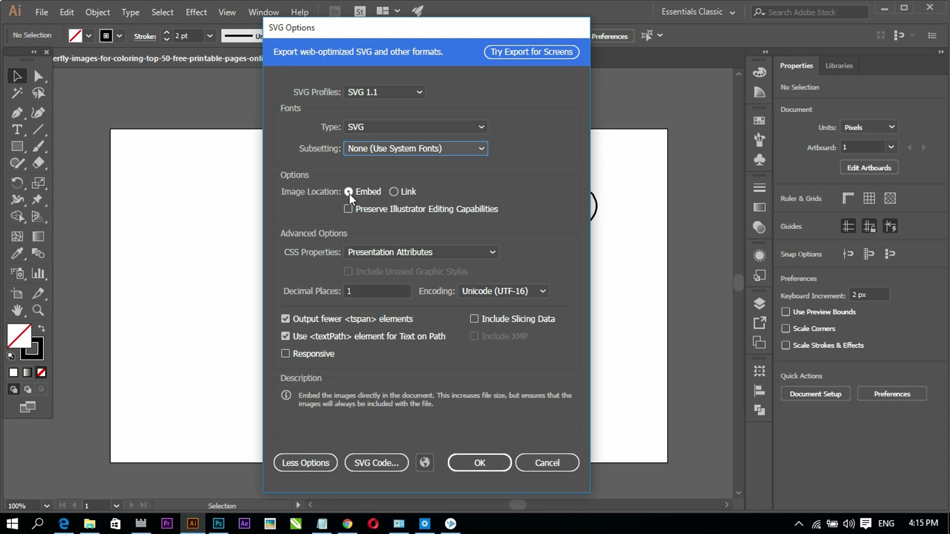
pyautogui.click(394, 193)
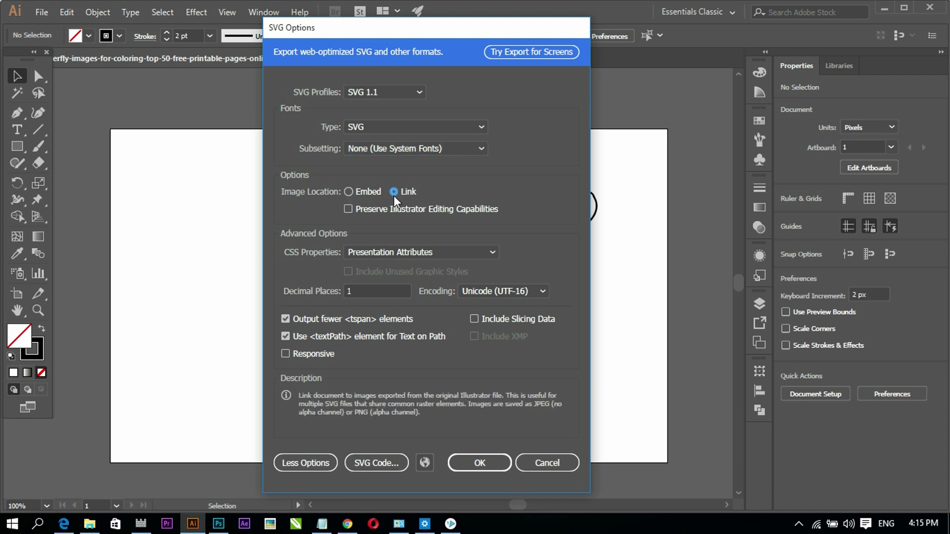
pyautogui.click(350, 192)
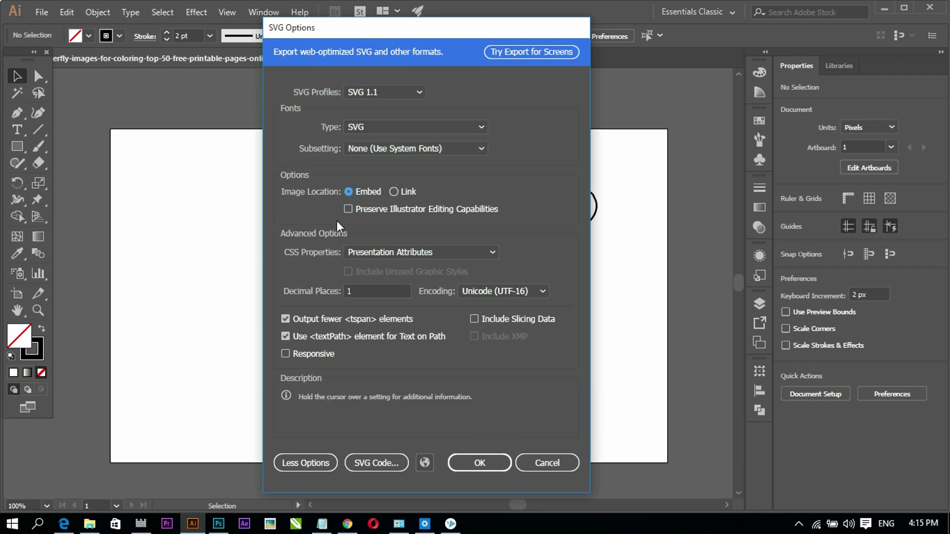
pyautogui.click(394, 255)
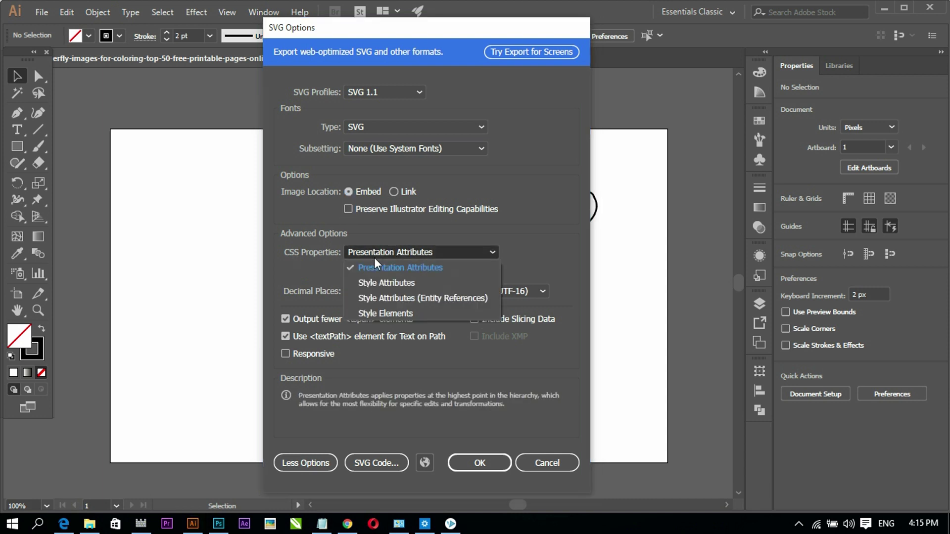
pyautogui.click(550, 247)
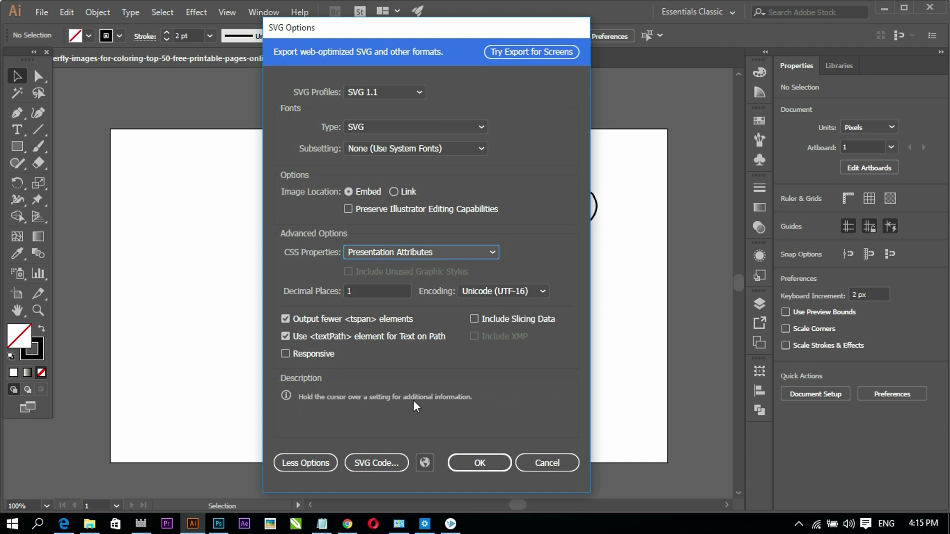
pyautogui.click(479, 463)
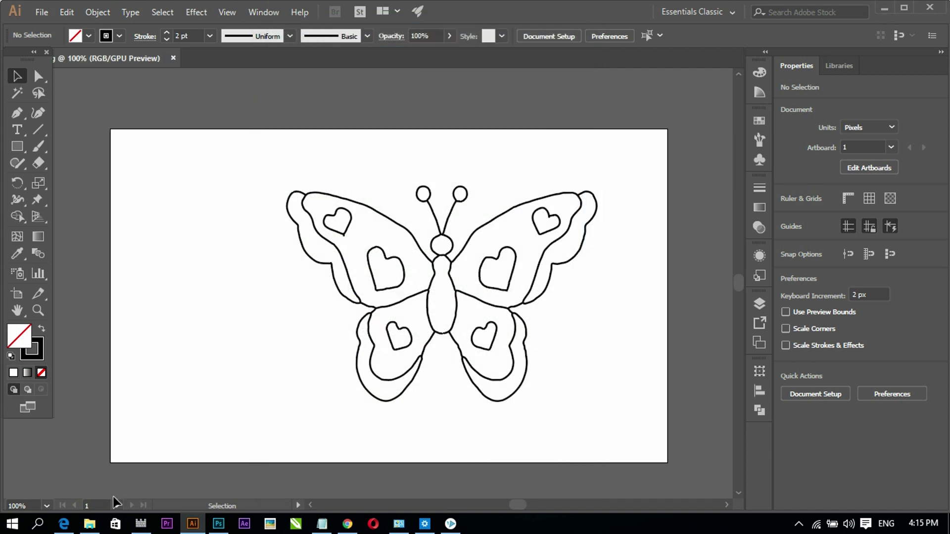
# Check the saved butterfly SVG in its folder and minimize the open windows to reach the desktop.
pyautogui.click(93, 531)
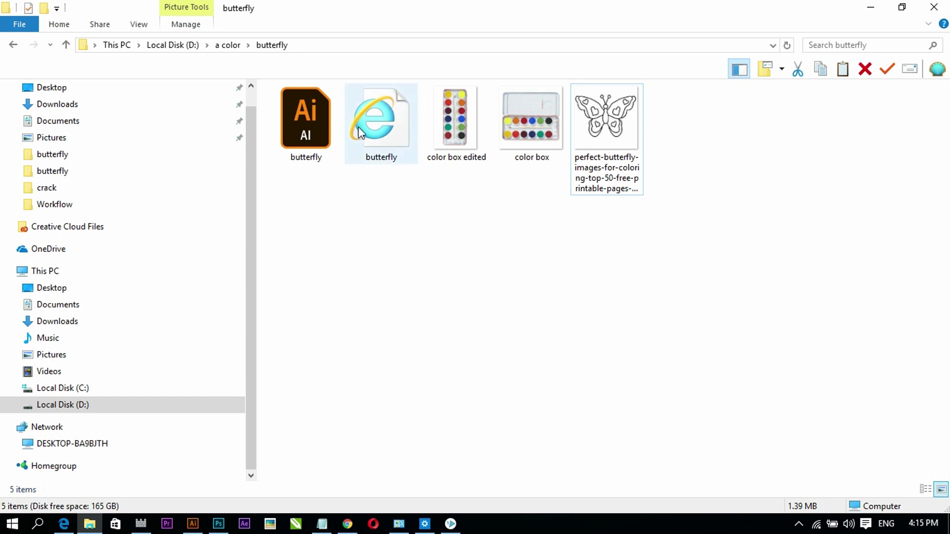
pyautogui.click(869, 10)
pyautogui.click(884, 8)
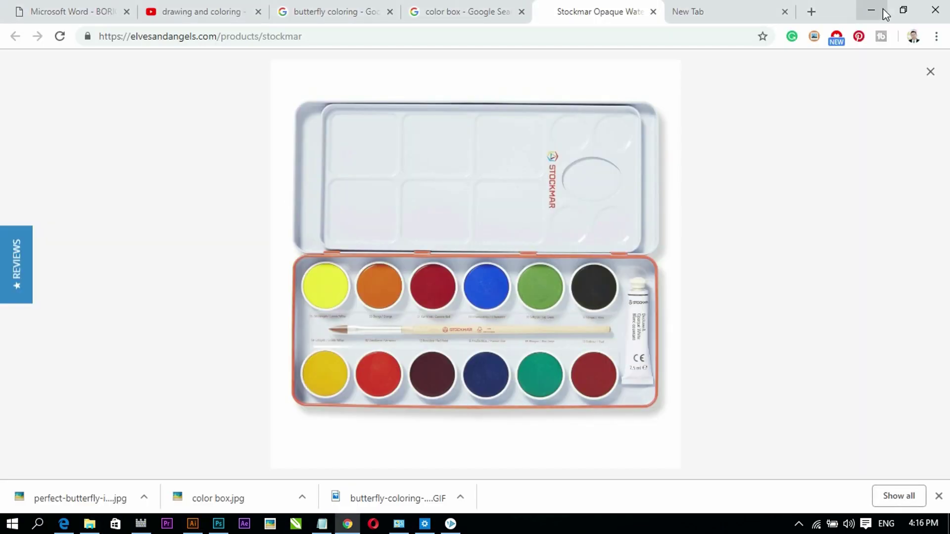
pyautogui.click(882, 8)
pyautogui.rightClick(560, 124)
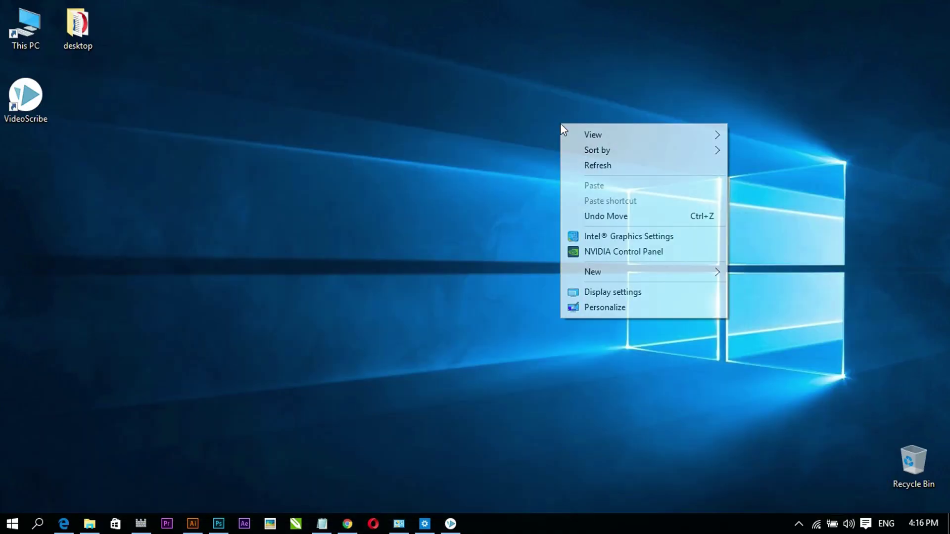
pyautogui.click(588, 166)
pyautogui.rightClick(547, 113)
pyautogui.click(582, 153)
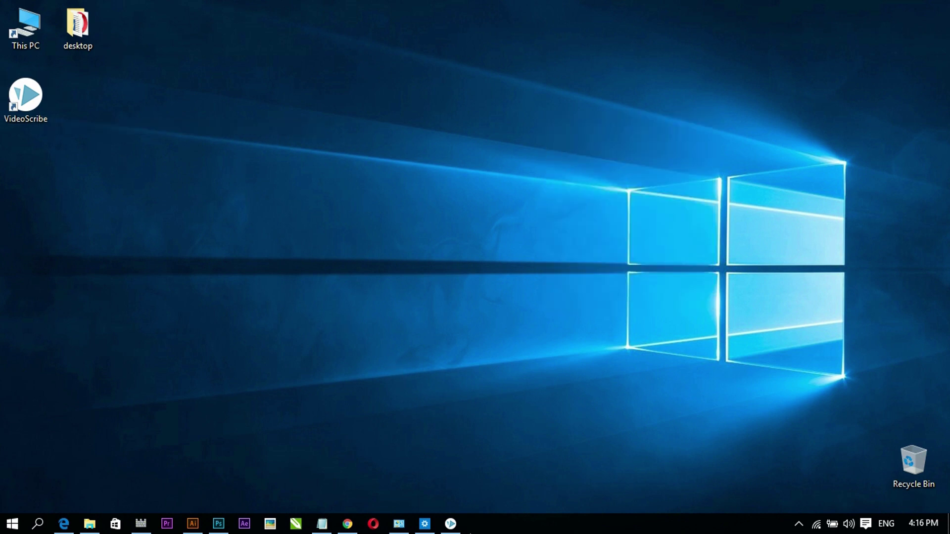
# Switch to the running VideoScribe window and close the program, confirming the exit.
pyautogui.click(450, 523)
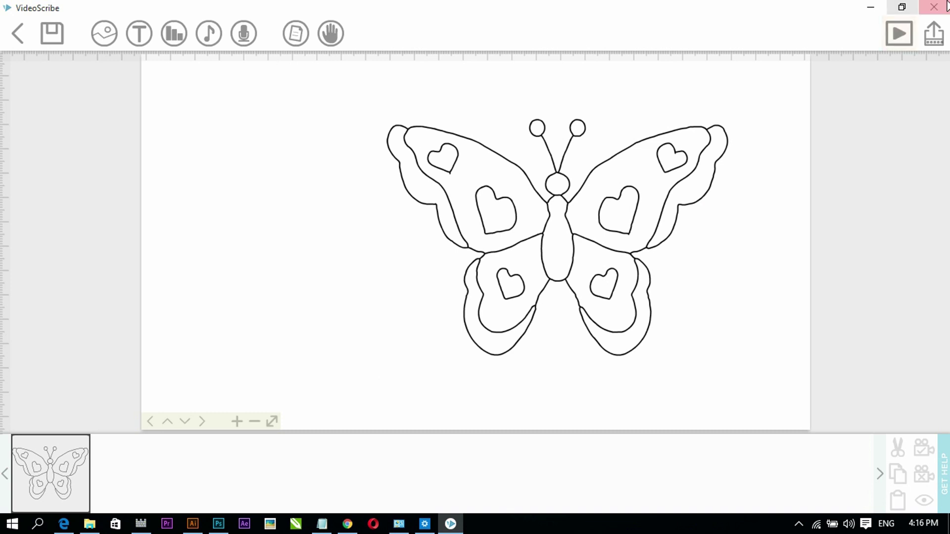
pyautogui.click(934, 8)
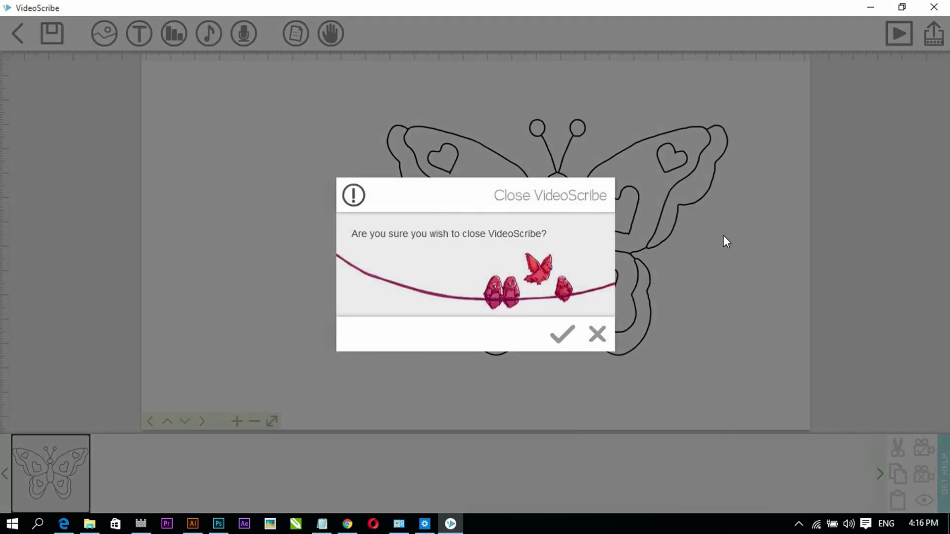
pyautogui.click(557, 335)
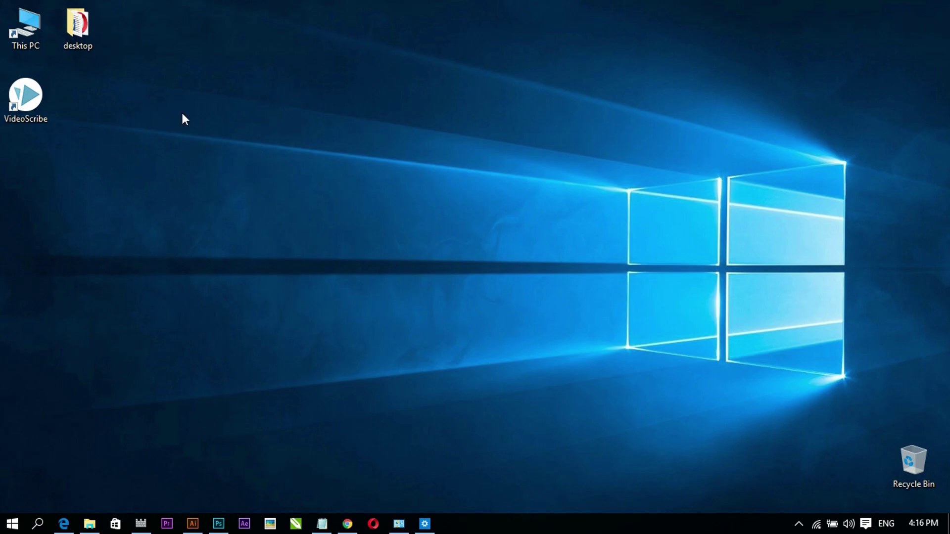
# Launch VideoScribe from the desktop and dismiss the application update notice without upgrading.
pyautogui.click(33, 101)
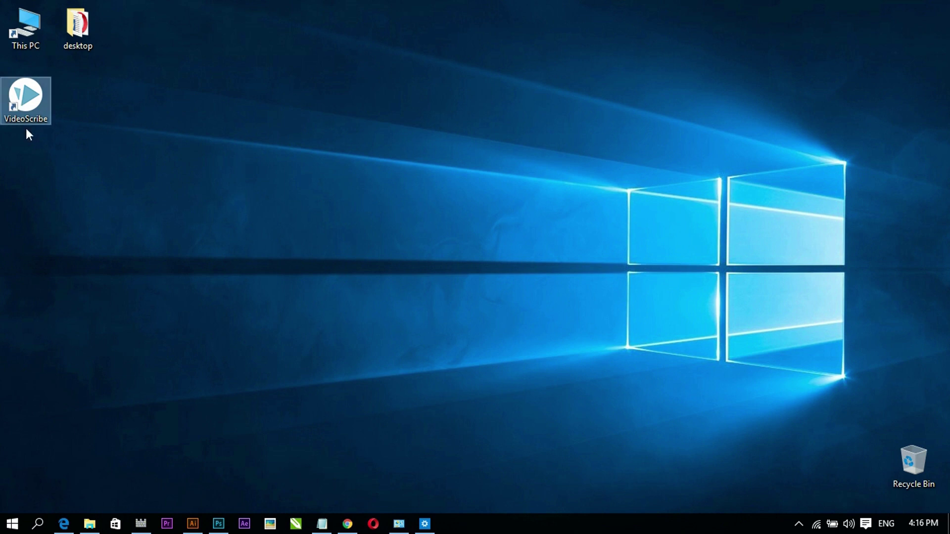
pyautogui.press('Return')
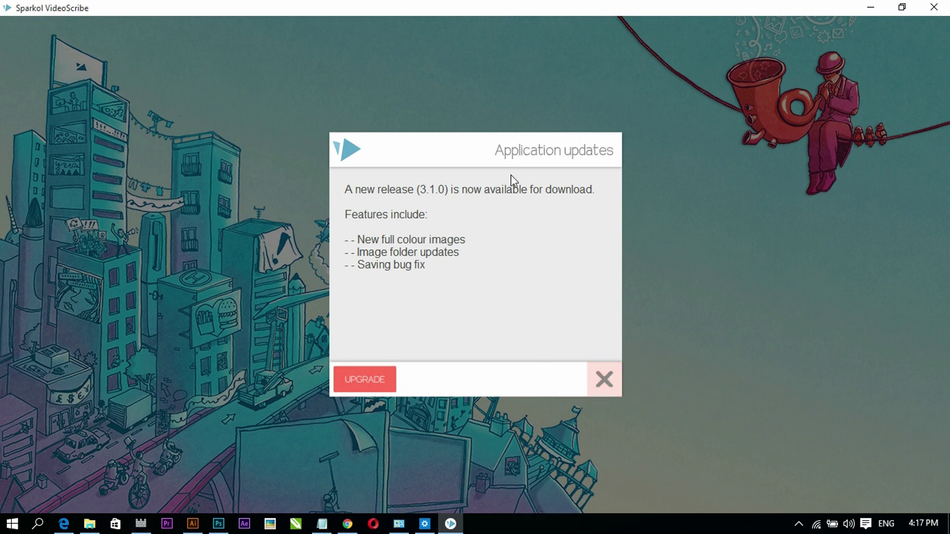
pyautogui.click(605, 380)
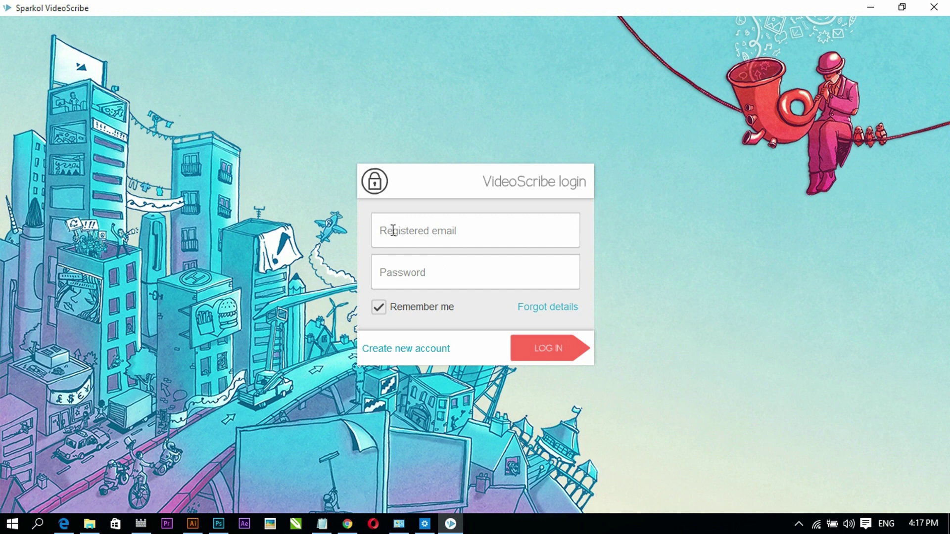
# Try to log in to VideoScribe twice, accepting the offline usage notice each time.
pyautogui.click(419, 272)
pyautogui.click(557, 353)
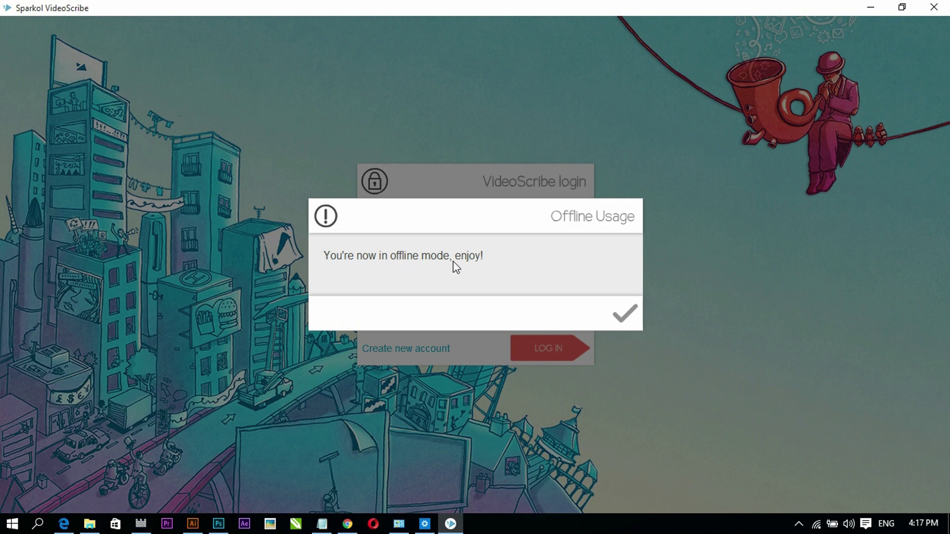
pyautogui.click(625, 321)
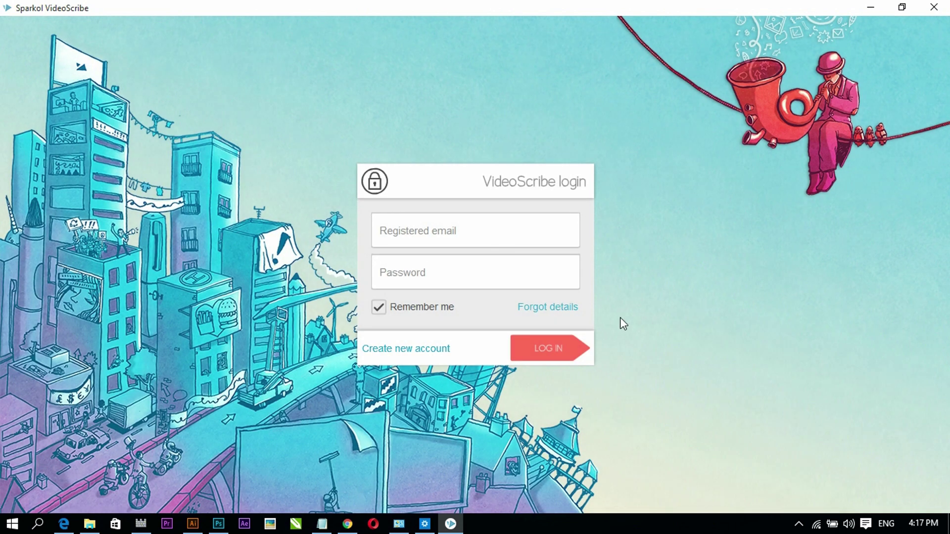
pyautogui.click(537, 350)
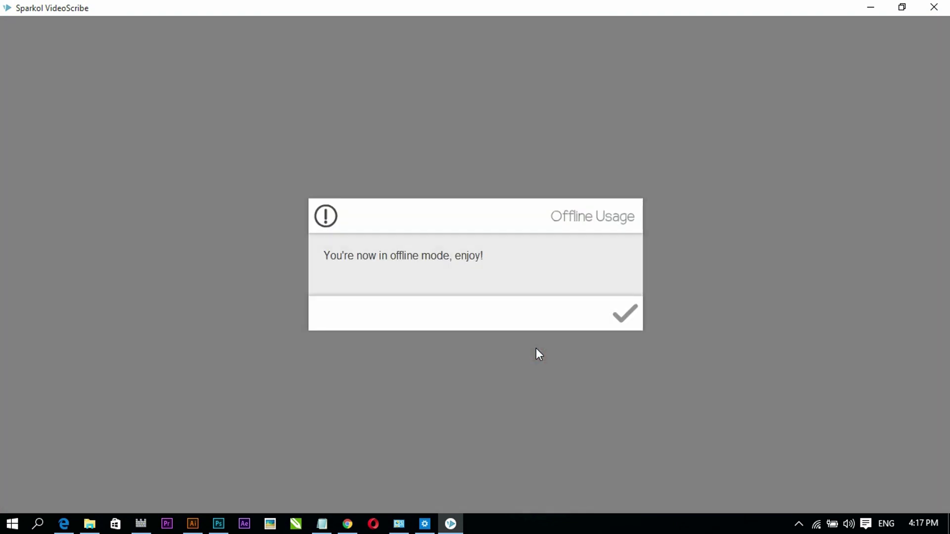
pyautogui.click(621, 323)
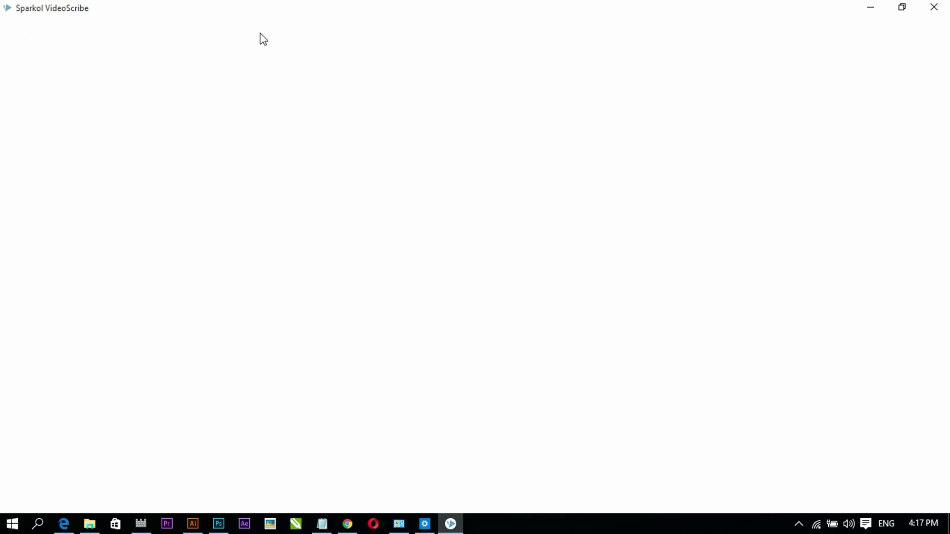
# Close VideoScribe, confirming the exit, and try to relaunch it from the desktop.
pyautogui.click(933, 6)
pyautogui.click(562, 334)
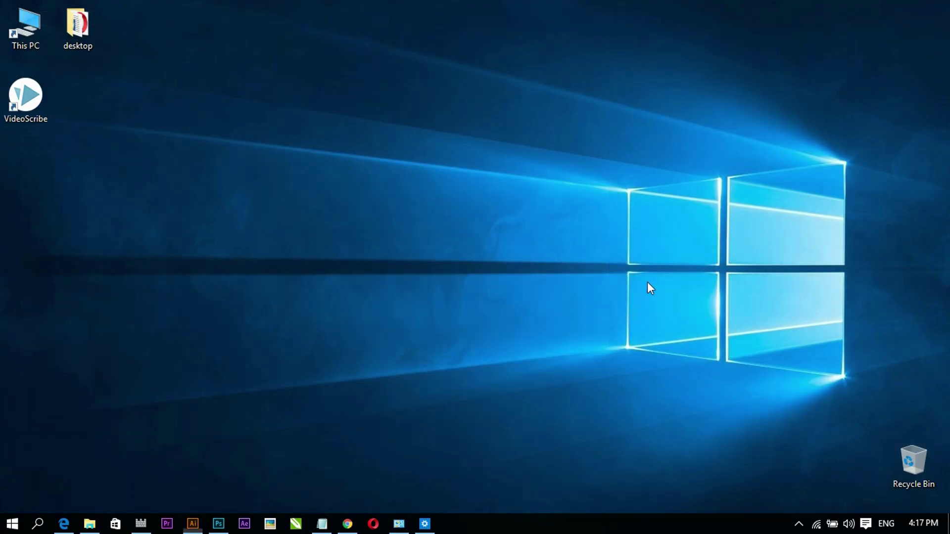
pyautogui.doubleClick(14, 92)
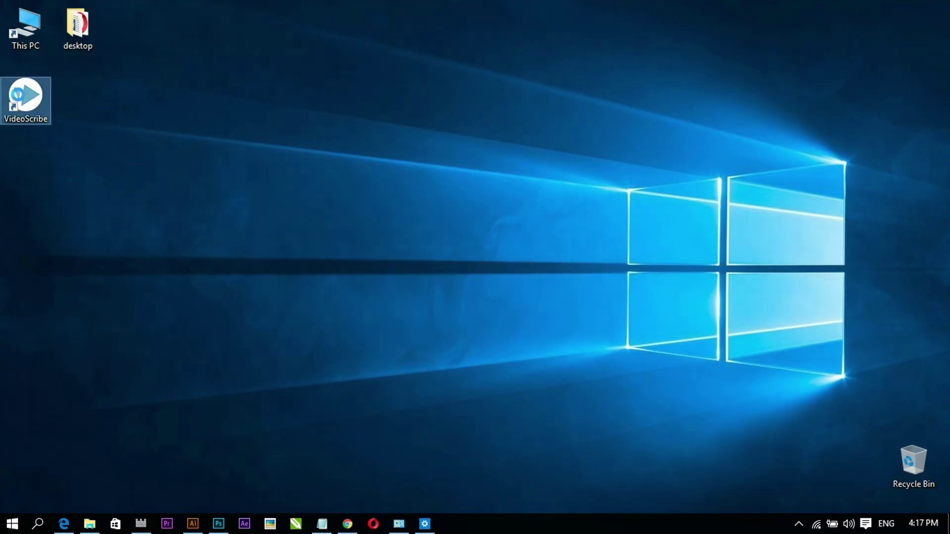
# Open the install folder of VideoScribe from its desktop shortcut.
pyautogui.rightClick(18, 95)
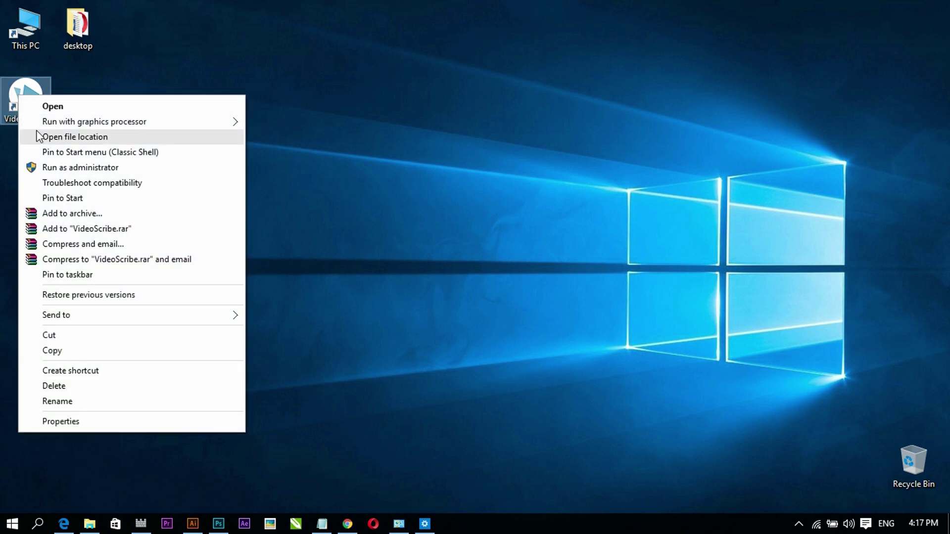
pyautogui.click(54, 138)
pyautogui.click(411, 307)
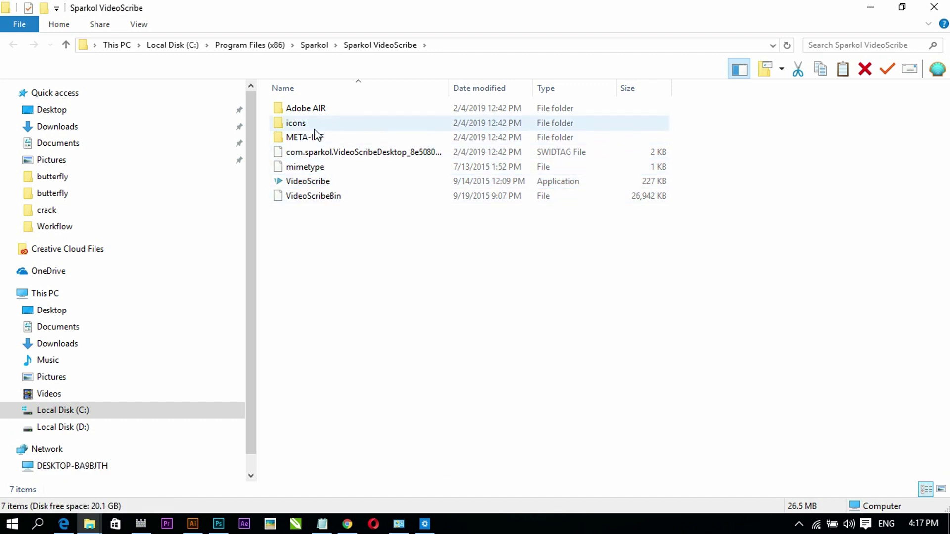
# Inspect the Adobe AIR folder down to Versions > 1.0 and return to the Sparkol VideoScribe folder.
pyautogui.doubleClick(311, 110)
pyautogui.doubleClick(311, 111)
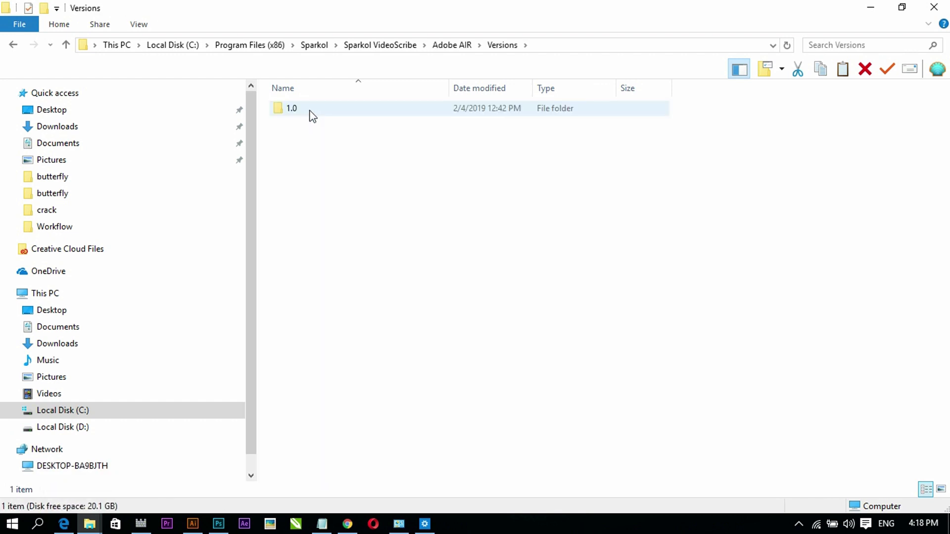
pyautogui.doubleClick(311, 111)
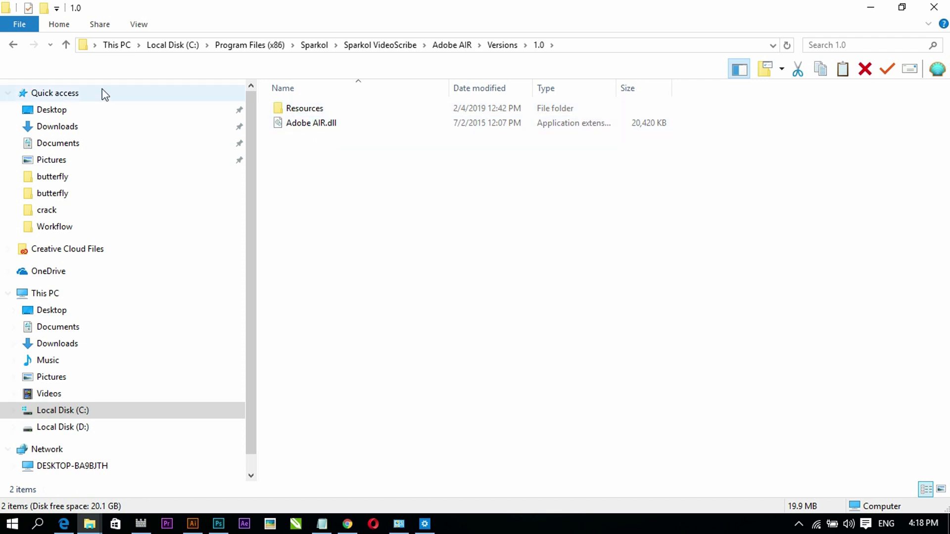
pyautogui.click(14, 46)
pyautogui.click(14, 46)
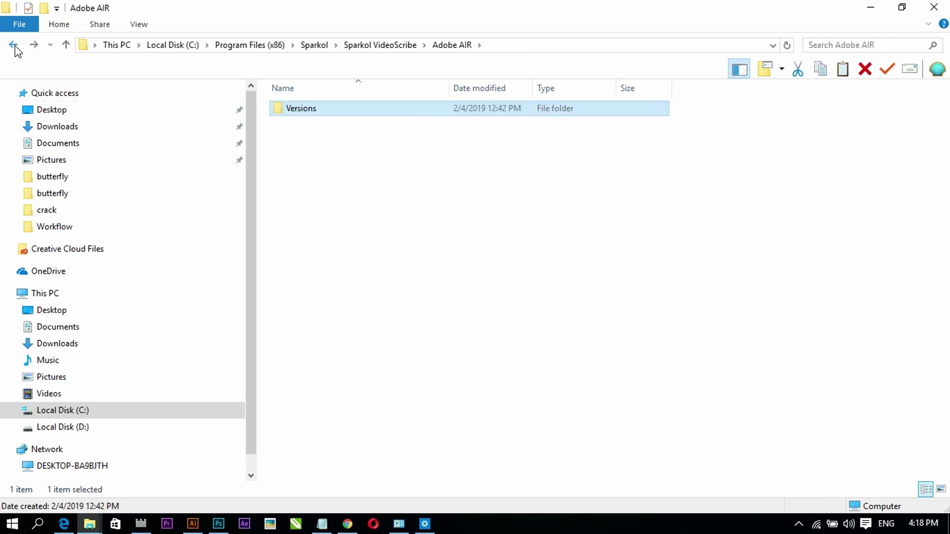
pyautogui.click(14, 46)
pyautogui.click(402, 254)
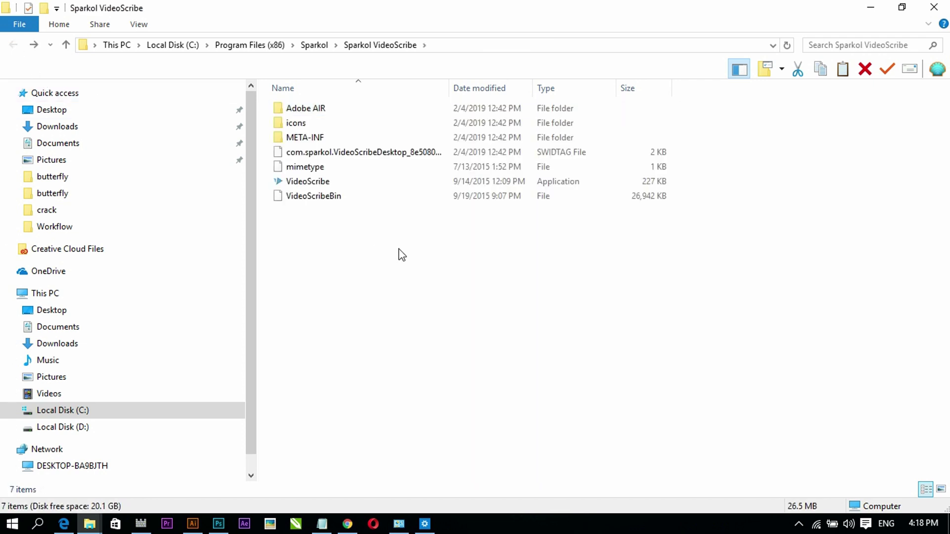
# Inspect the AIR folder inside META-INF and return to the Sparkol VideoScribe folder.
pyautogui.click(297, 142)
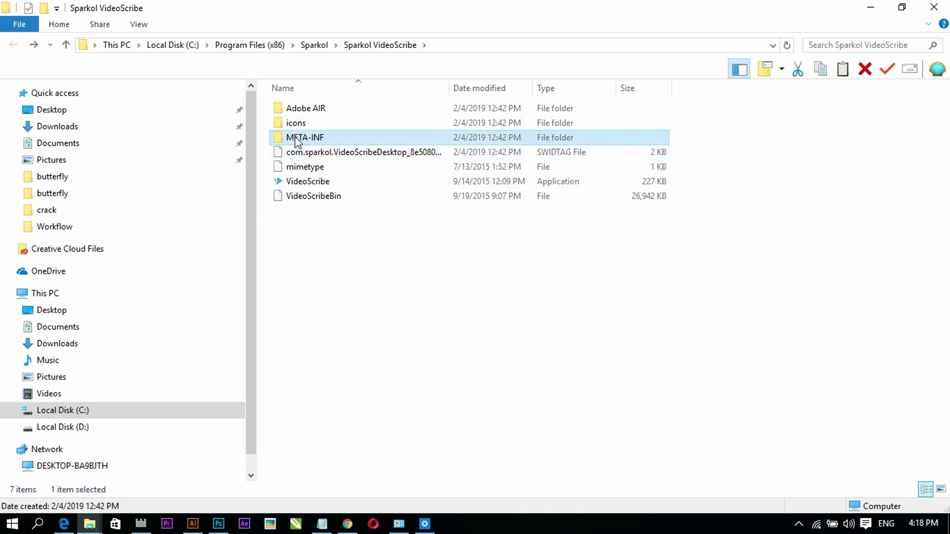
pyautogui.doubleClick(298, 142)
pyautogui.doubleClick(294, 110)
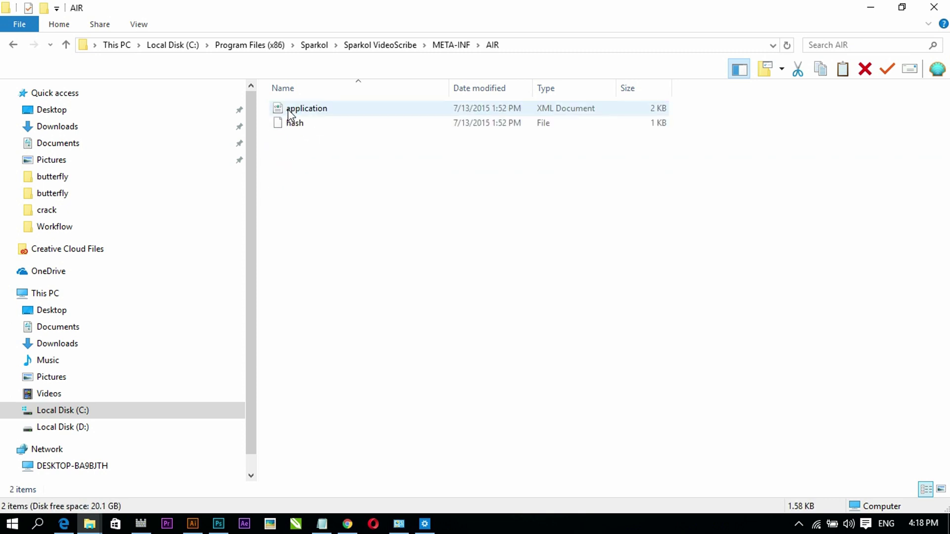
pyautogui.click(13, 46)
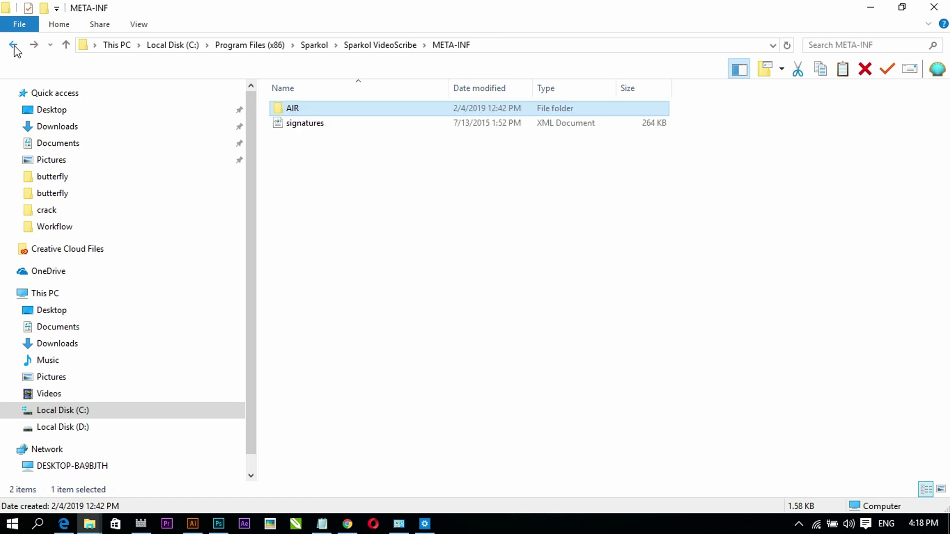
pyautogui.click(15, 47)
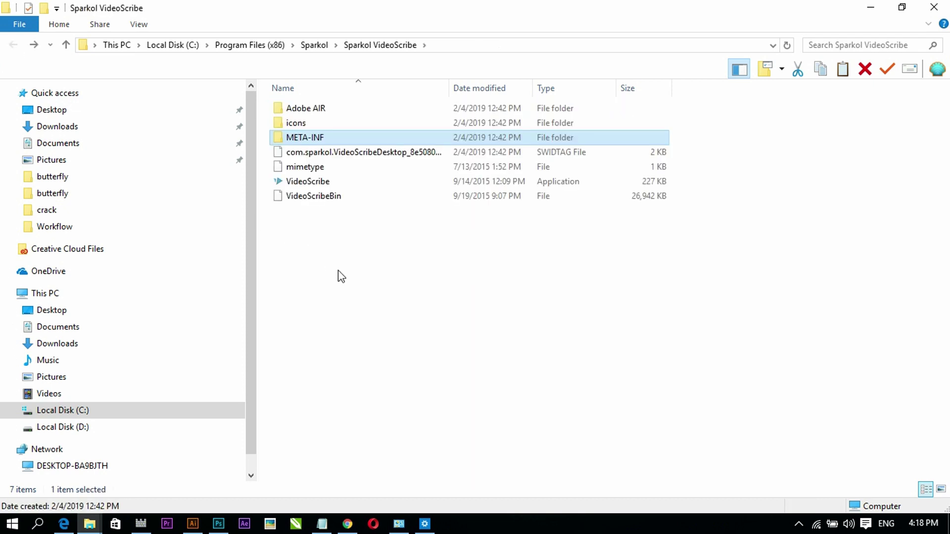
pyautogui.click(338, 271)
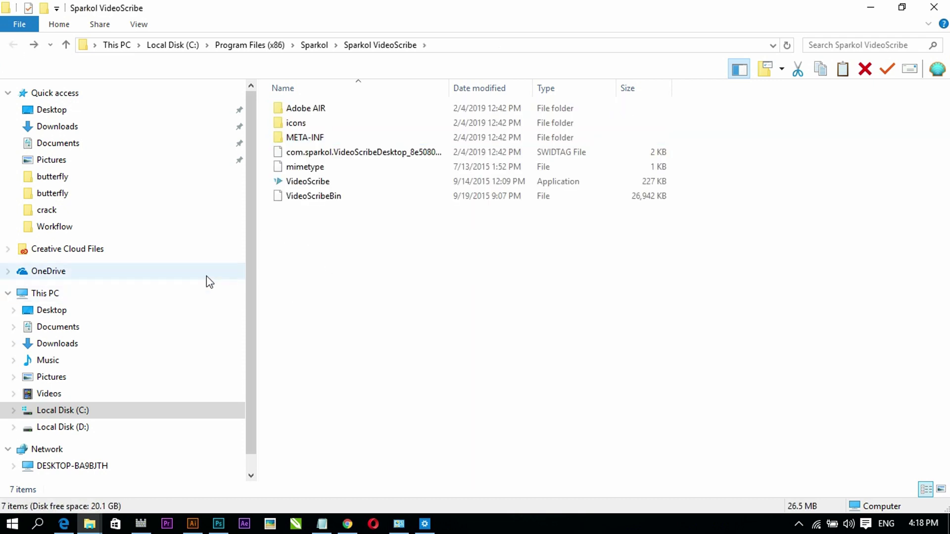
# Minimize the Sparkol VideoScribe folder window and show the hidden notification area icons.
pyautogui.scroll(-1, 248, 256)
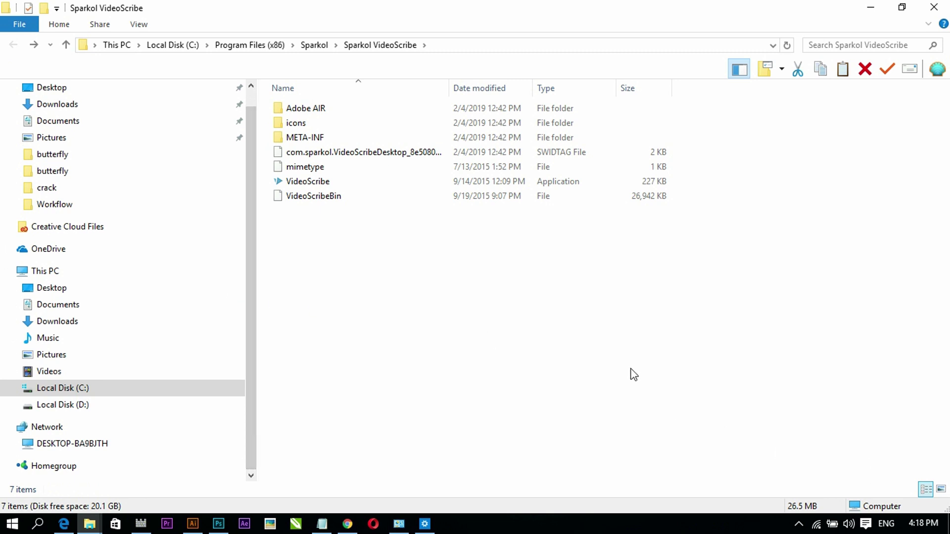
pyautogui.click(870, 7)
pyautogui.click(798, 524)
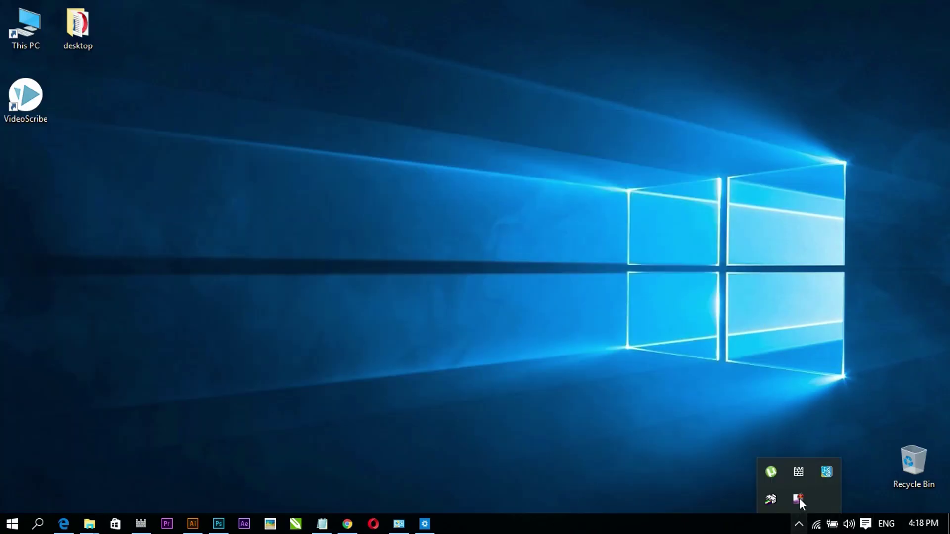